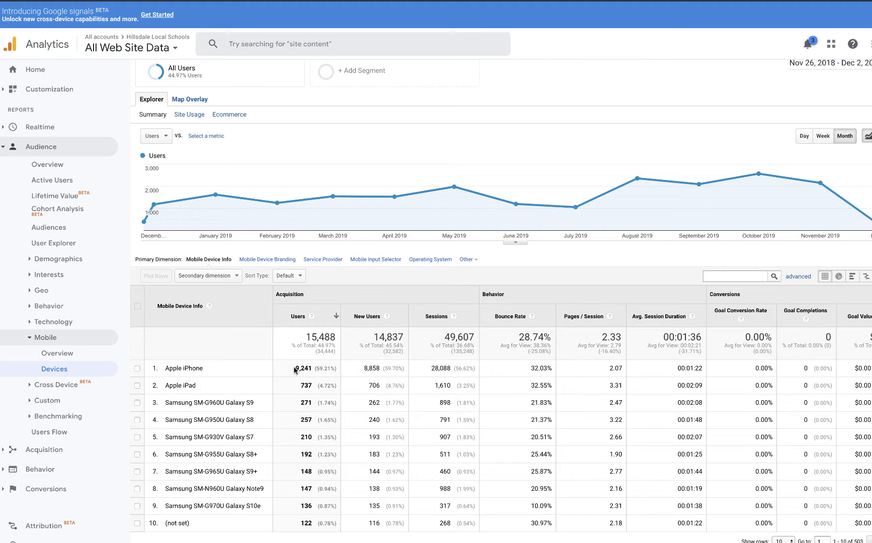
Examine the Apple iPhone user count in the mobile devices report, then the Apple iPhone 6s pixel width on the Screen Sizes site
left_click_drag(296, 368, 311, 369)
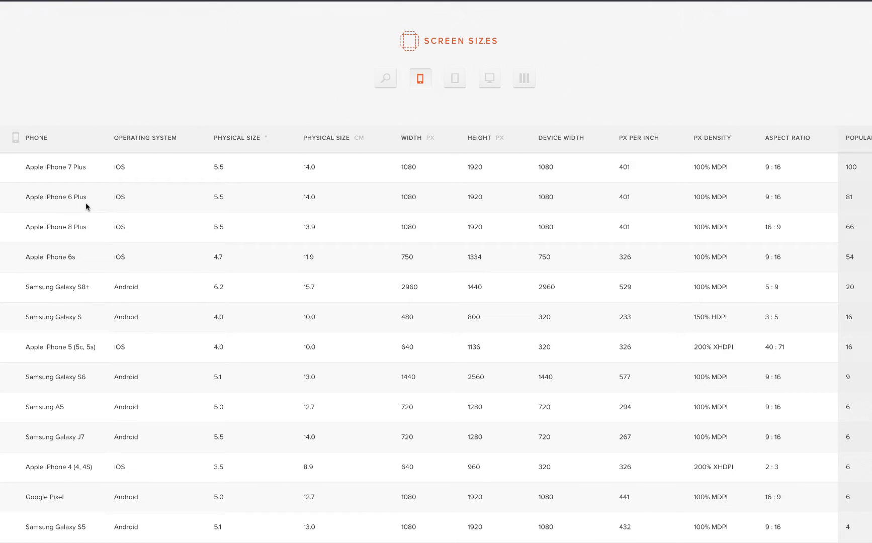
scroll(141, 300, "down", 10)
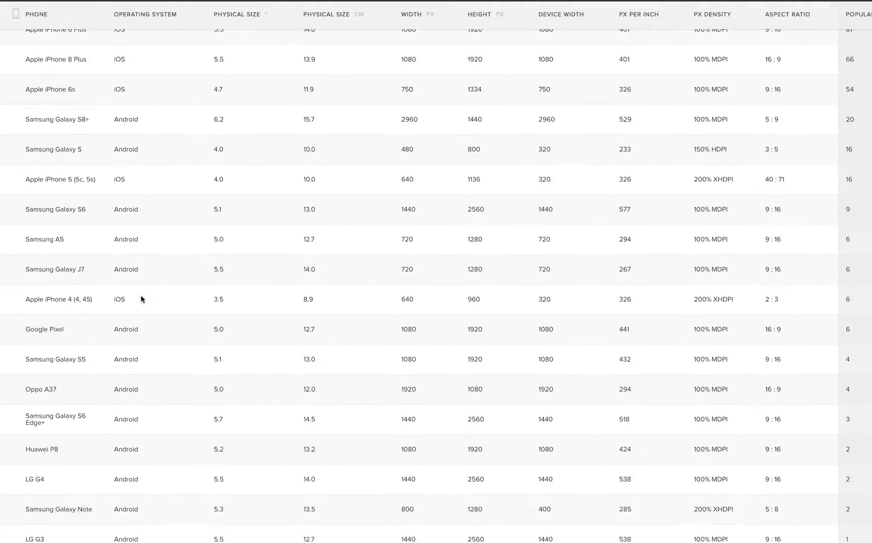
scroll(141, 300, "up", 10)
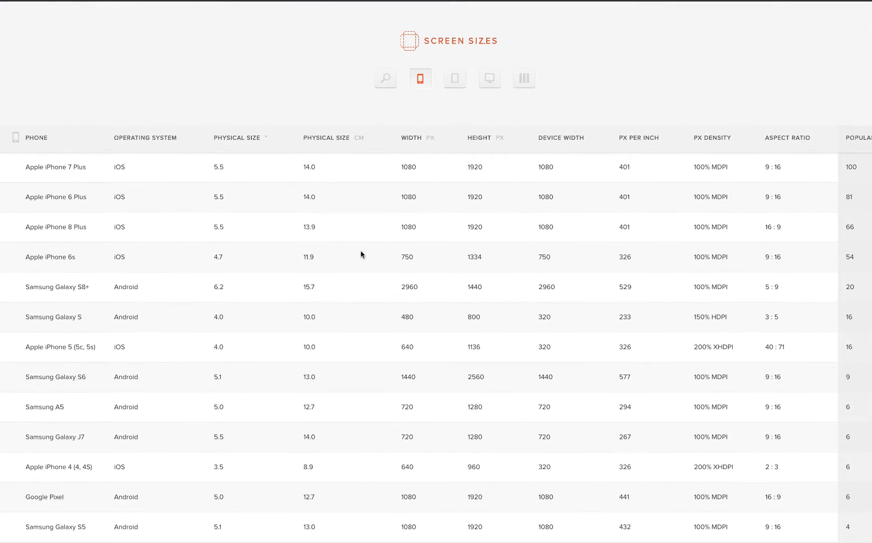
left_click_drag(415, 259, 393, 261)
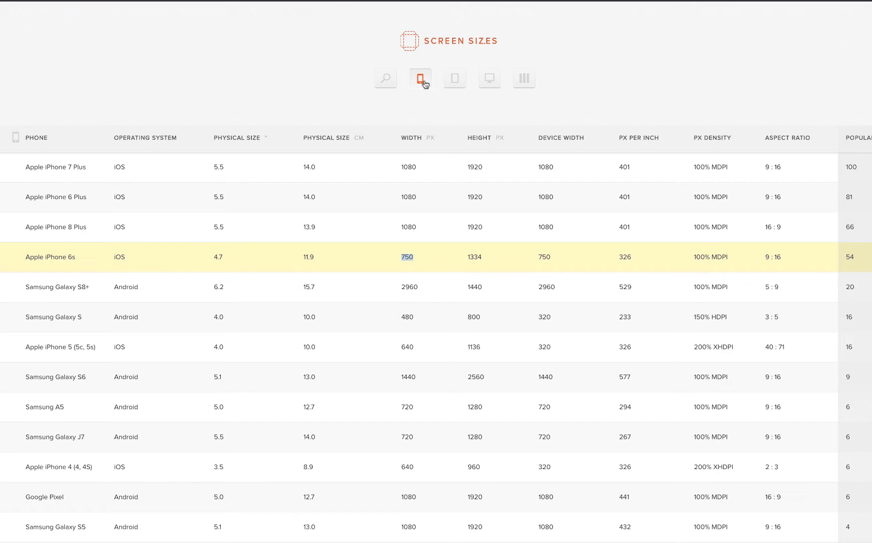
Sort the phone list by pixel width and examine the widths of common phones
left_click(402, 143)
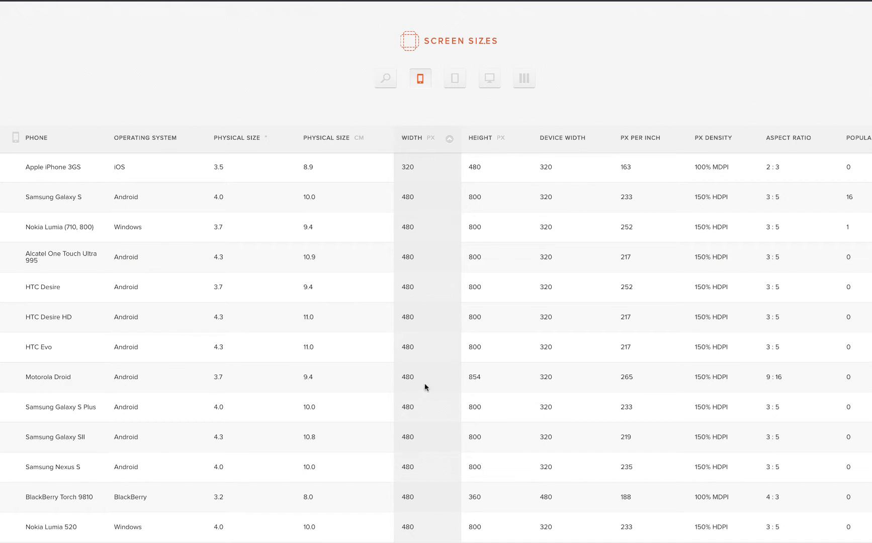
scroll(425, 387, "down", 5)
scroll(427, 387, "down", 10)
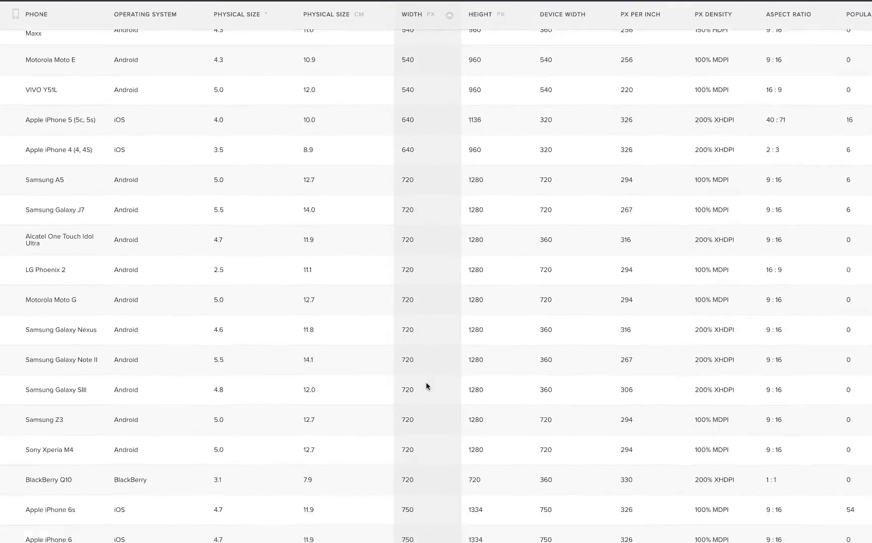
scroll(426, 386, "down", 6)
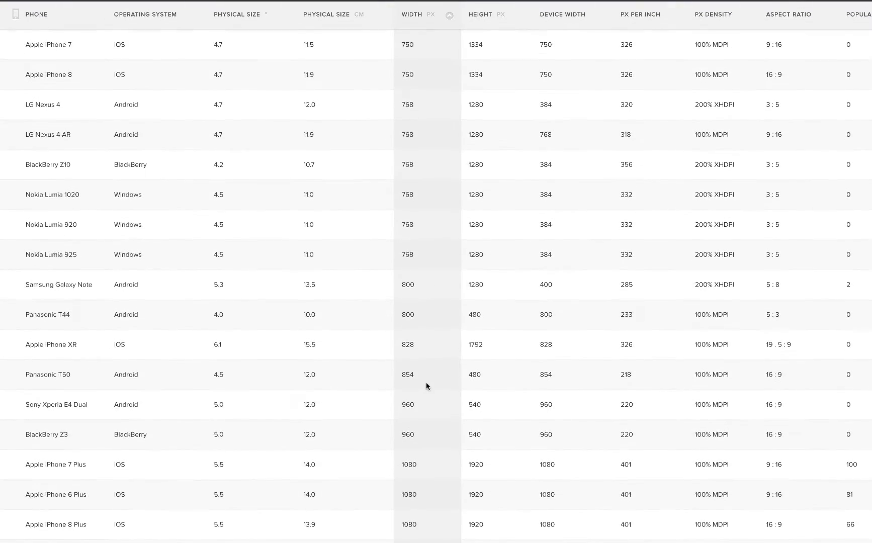
scroll(426, 386, "up", 9)
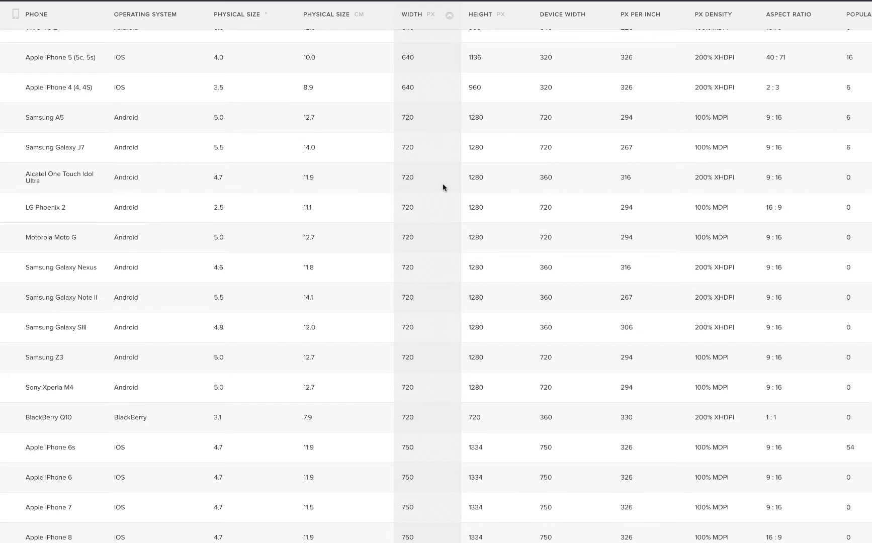
scroll(444, 188, "down", 4)
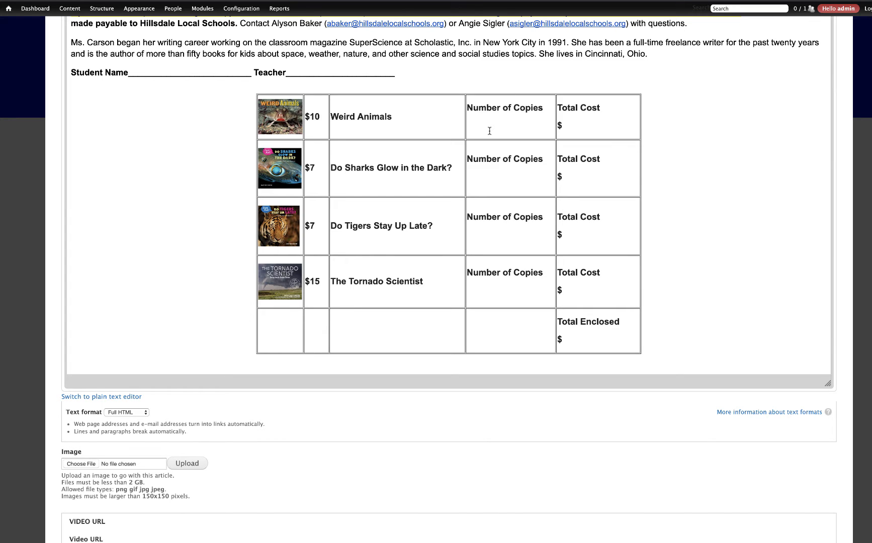
Set the width of the book order table to 750 in its table properties
left_click(265, 96)
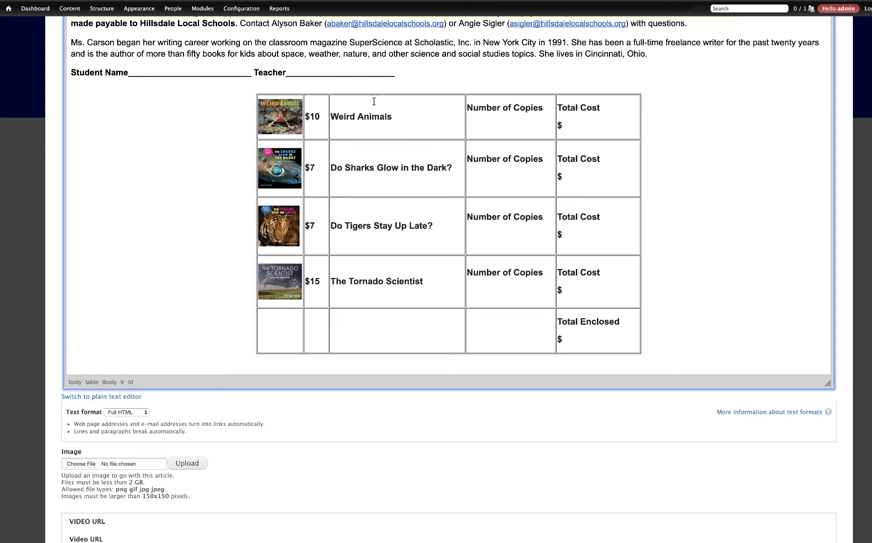
right_click(397, 102)
left_click(437, 180)
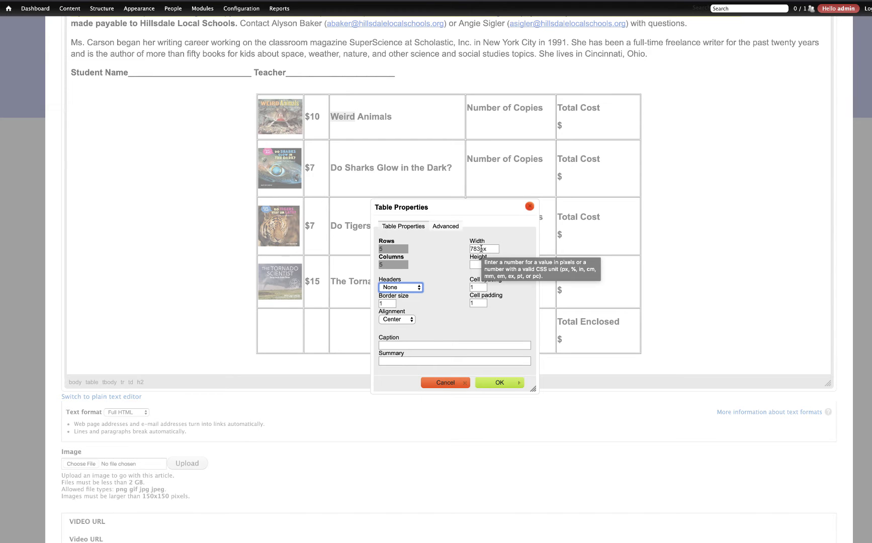
double_click(482, 248)
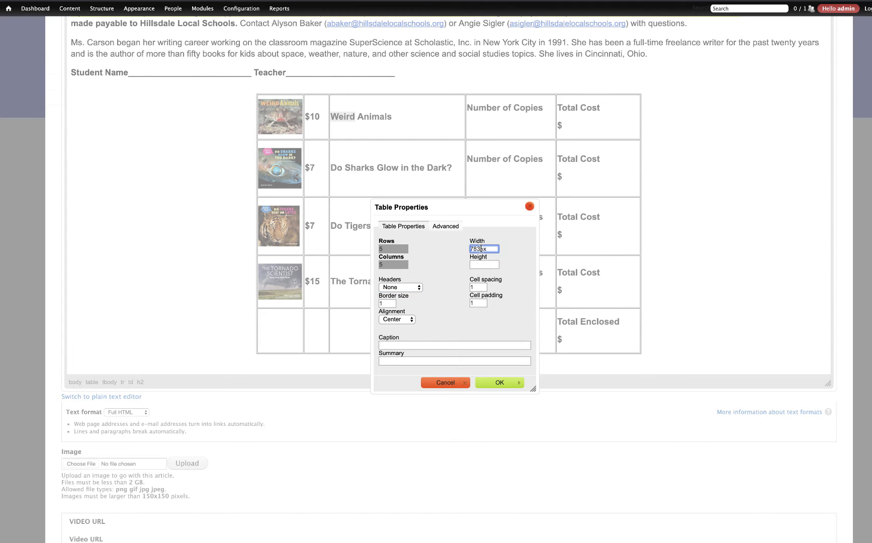
type("750")
left_click(514, 382)
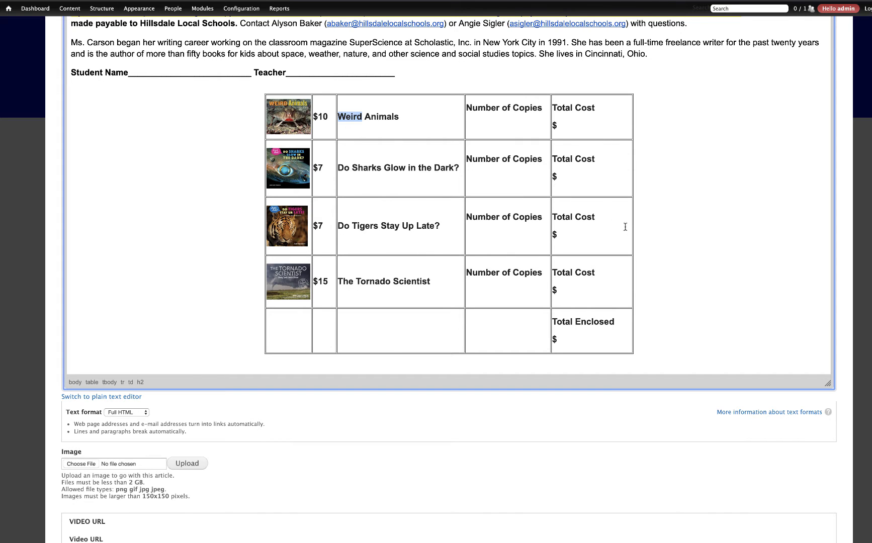
scroll(624, 228, "up", 3)
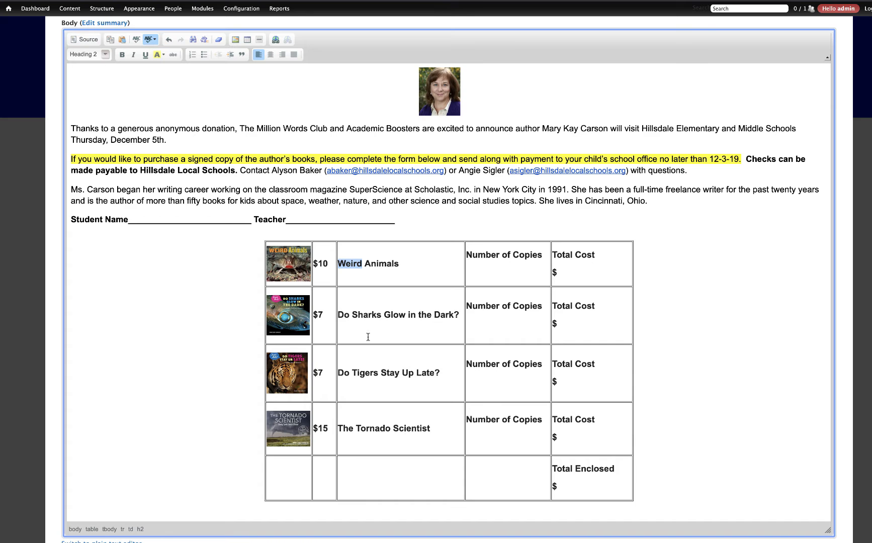
left_click(427, 266)
left_click_drag(694, 309, 253, 277)
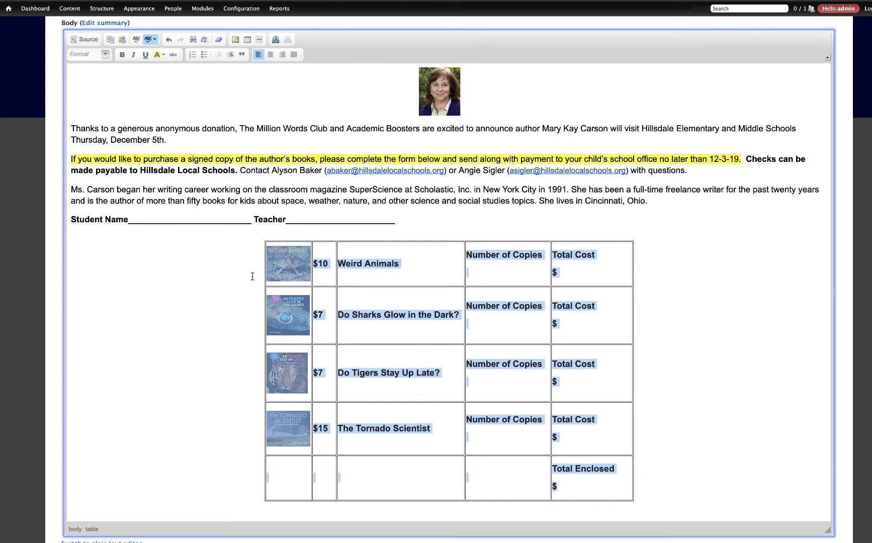
left_click(773, 257)
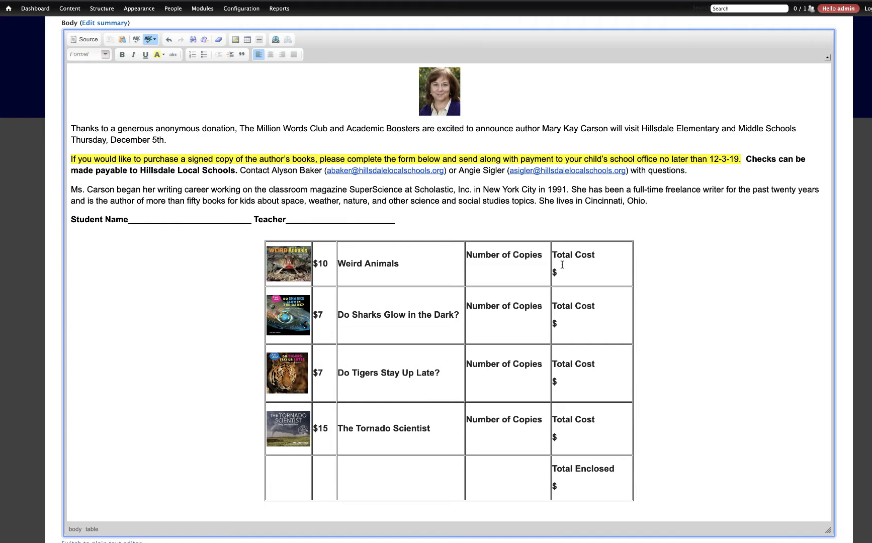
left_click(326, 265)
double_click(325, 265)
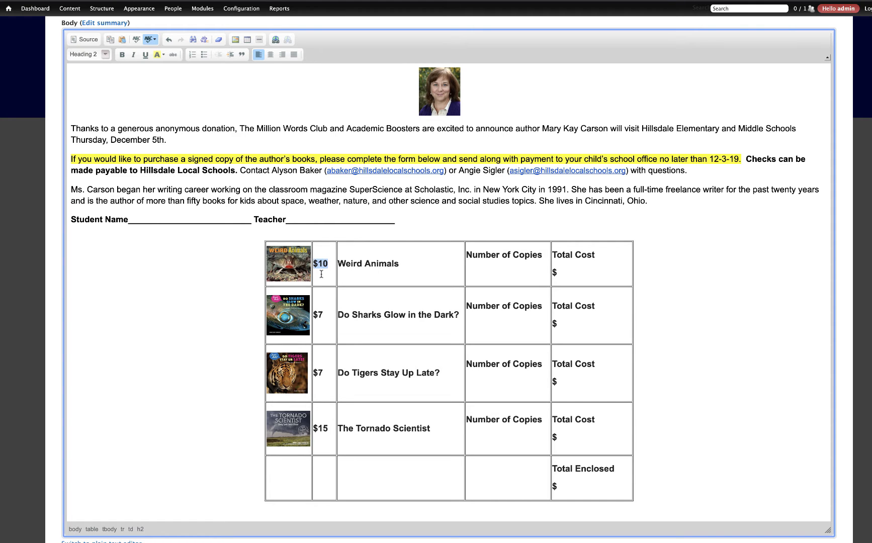
In the Weird Animals row, remove the blank line under Number of Copies and bring the $ onto the Total Cost line
left_click(512, 272)
key("BackSpace")
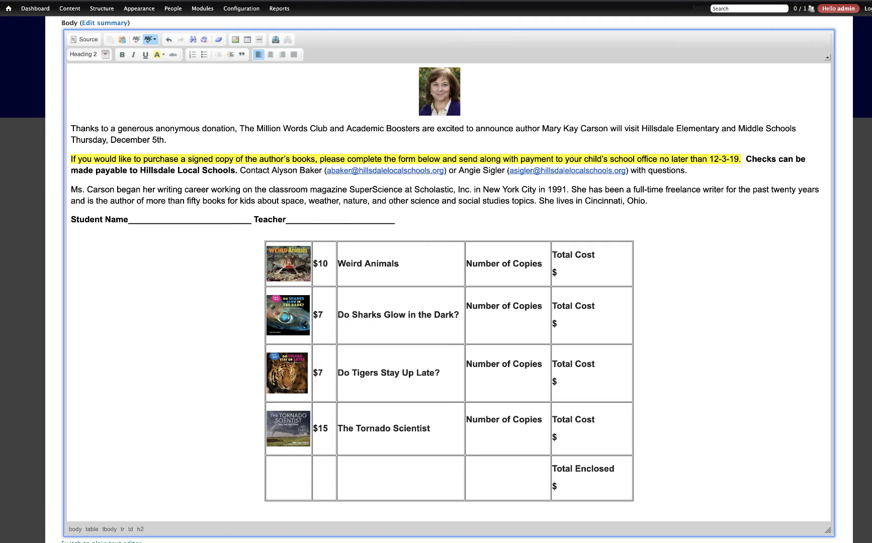
key("Return")
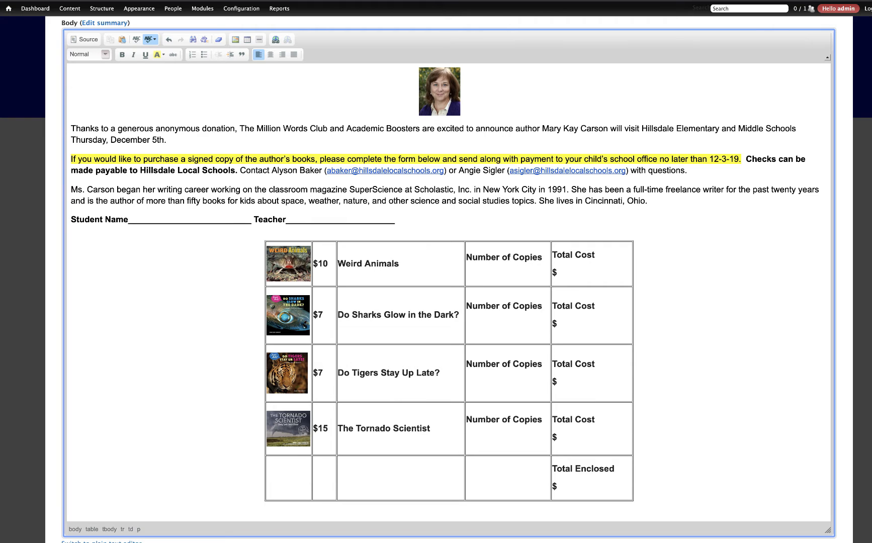
key("BackSpace")
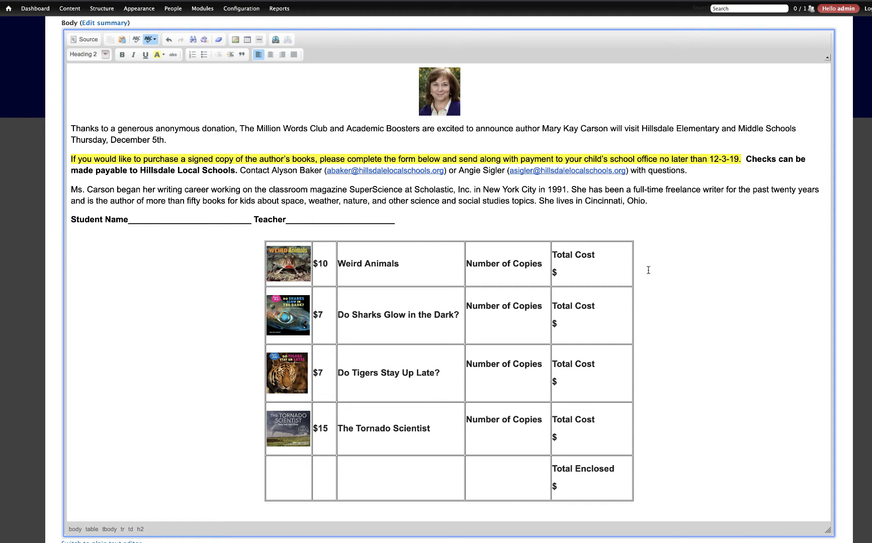
key("Left")
key("BackSpace")
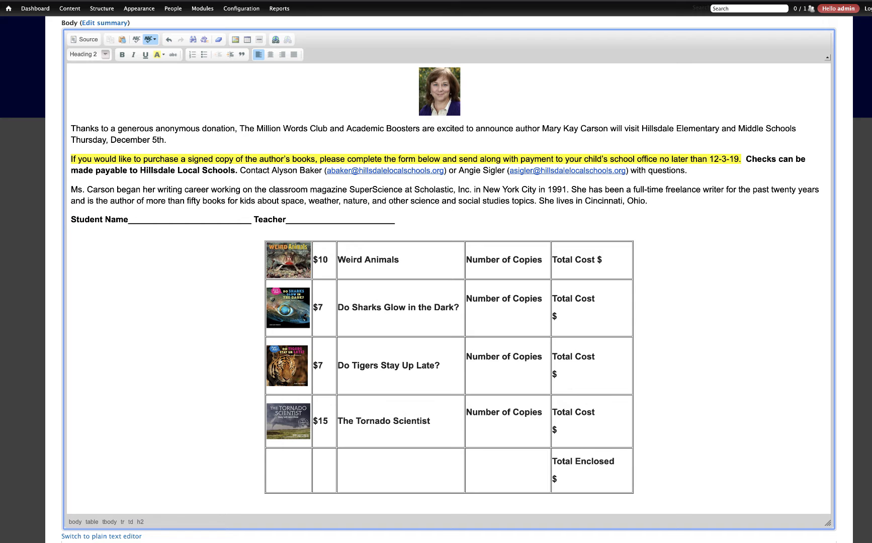
Save the news story and review the book order table on the published page
scroll(192, 289, "down", 10)
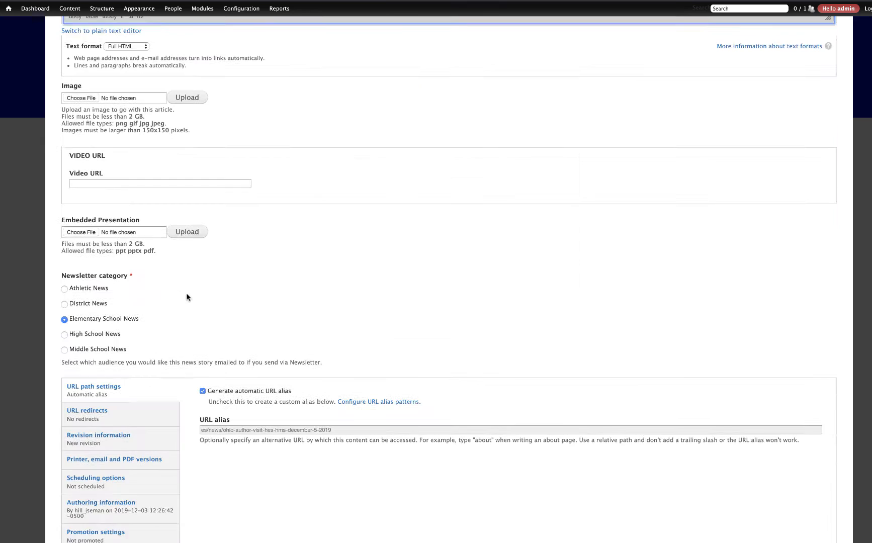
left_click(77, 541)
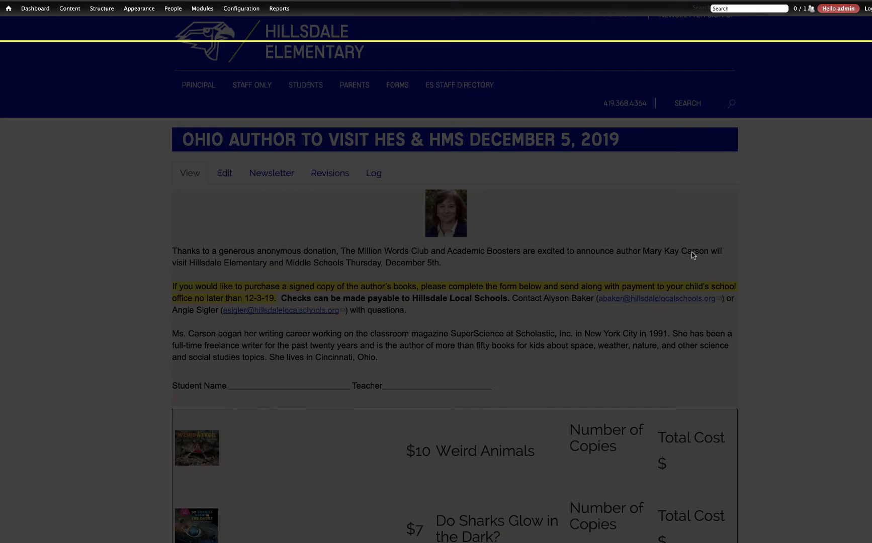
scroll(732, 242, "down", 2)
scroll(733, 245, "down", 3)
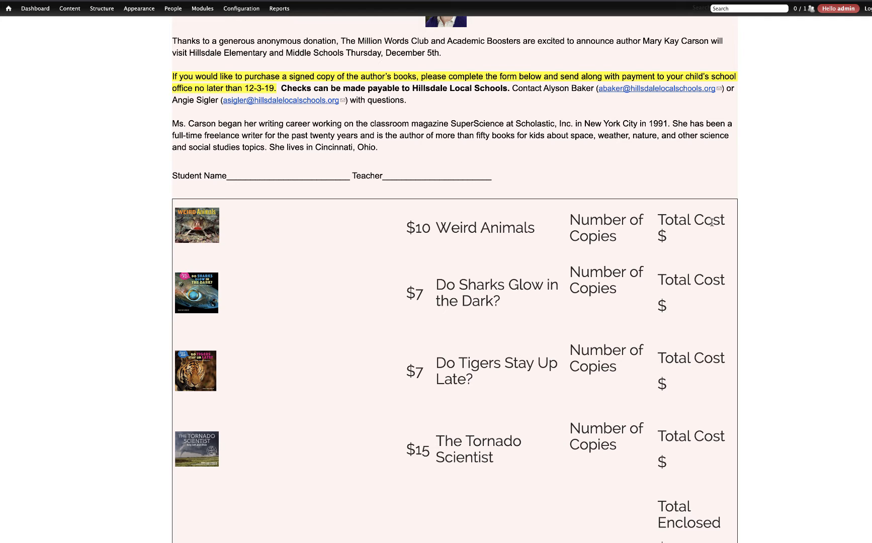
scroll(590, 233, "down", 3)
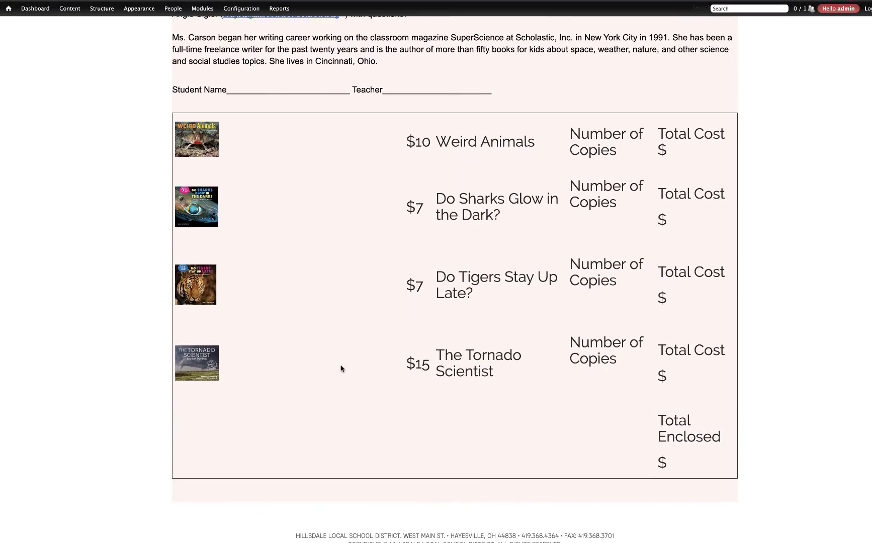
scroll(324, 234, "up", 2)
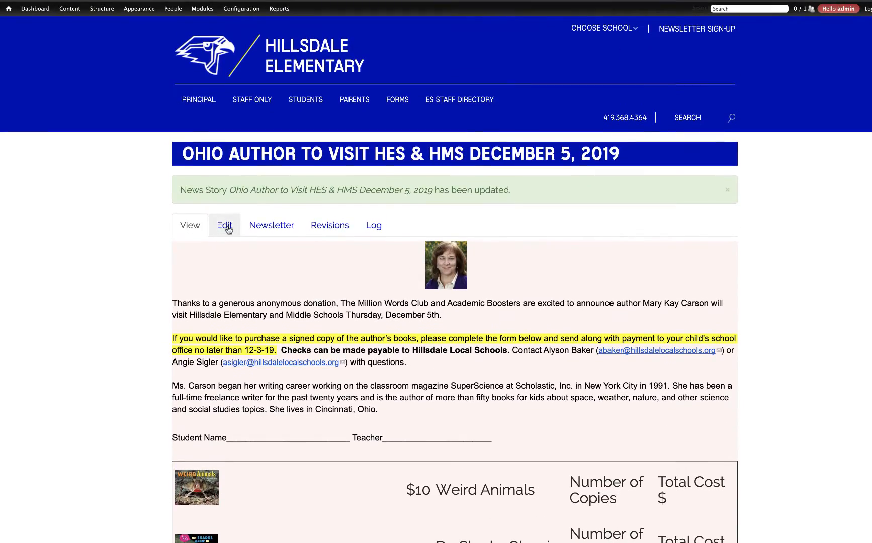
Reopen the news story for editing and set a new pixel width for the cell holding the Do Sharks Glow in the Dark? cover
left_click(224, 228)
scroll(550, 327, "down", 4)
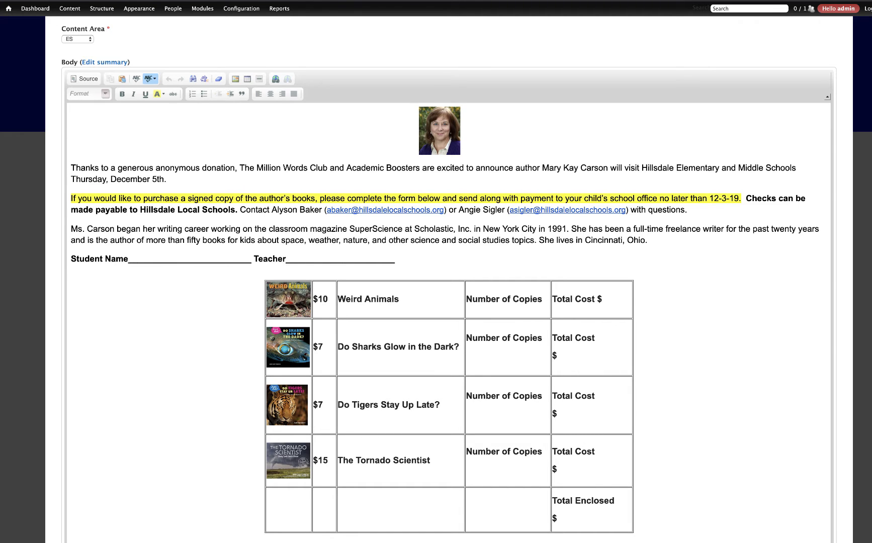
scroll(312, 373, "down", 1)
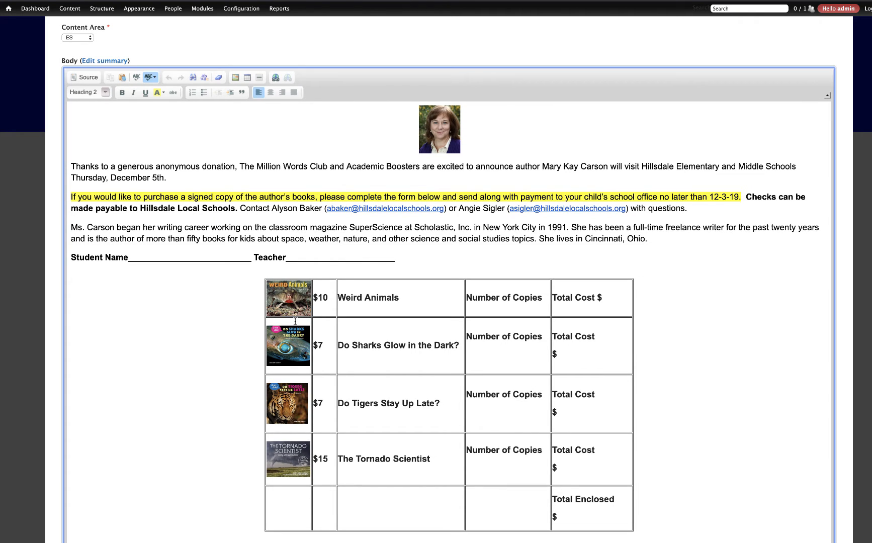
right_click(296, 322)
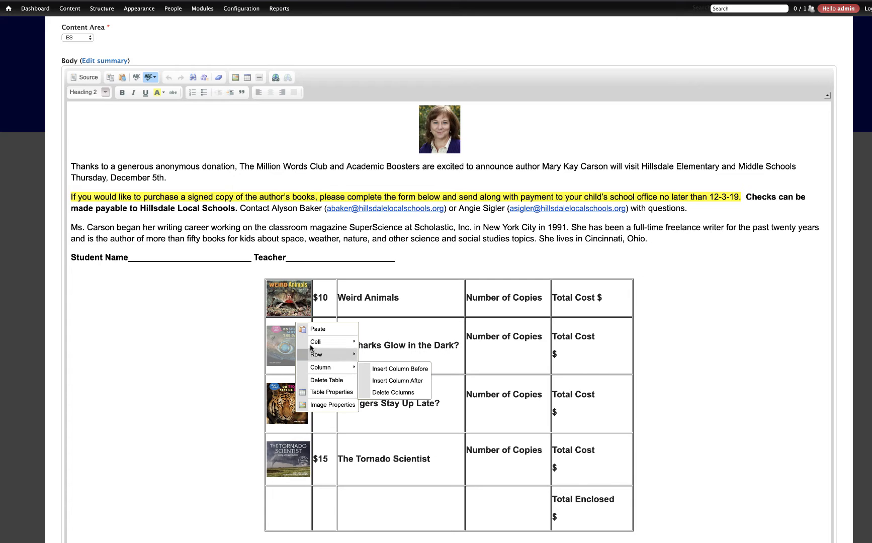
right_click(279, 323)
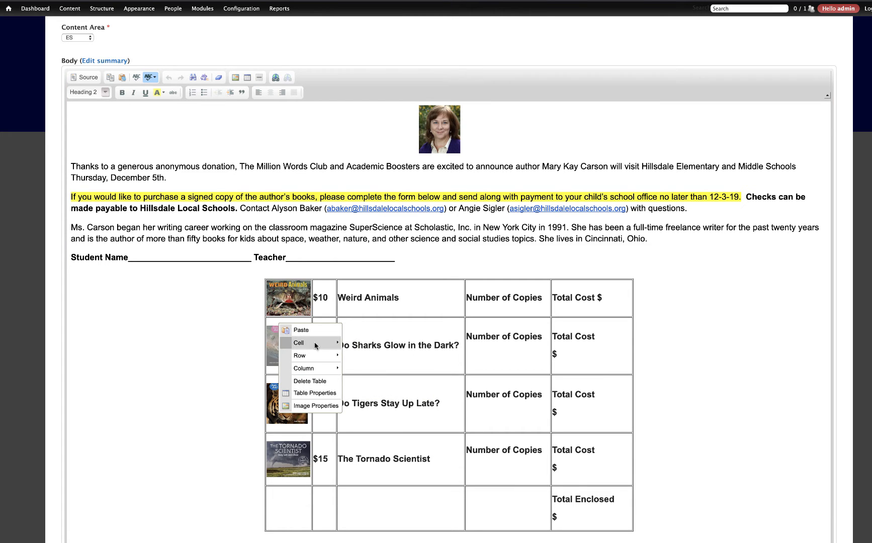
mouse_move(313, 344)
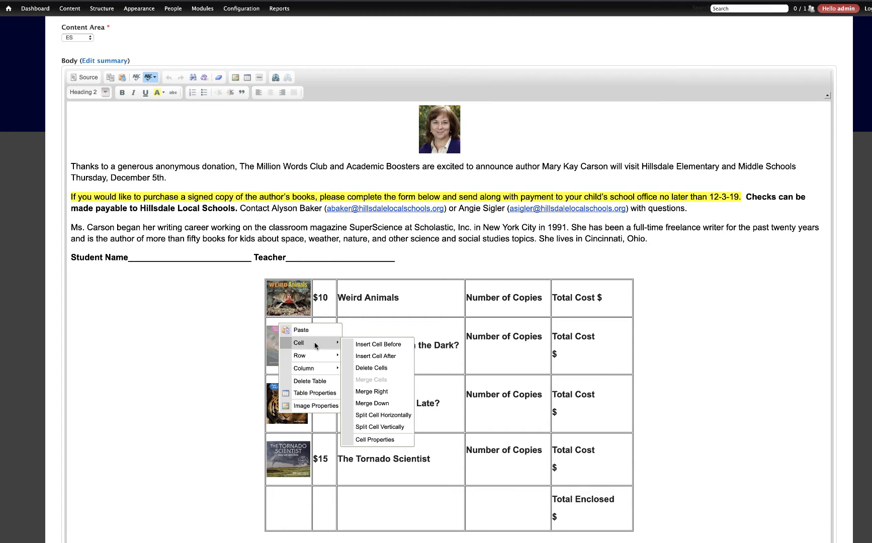
left_click(367, 441)
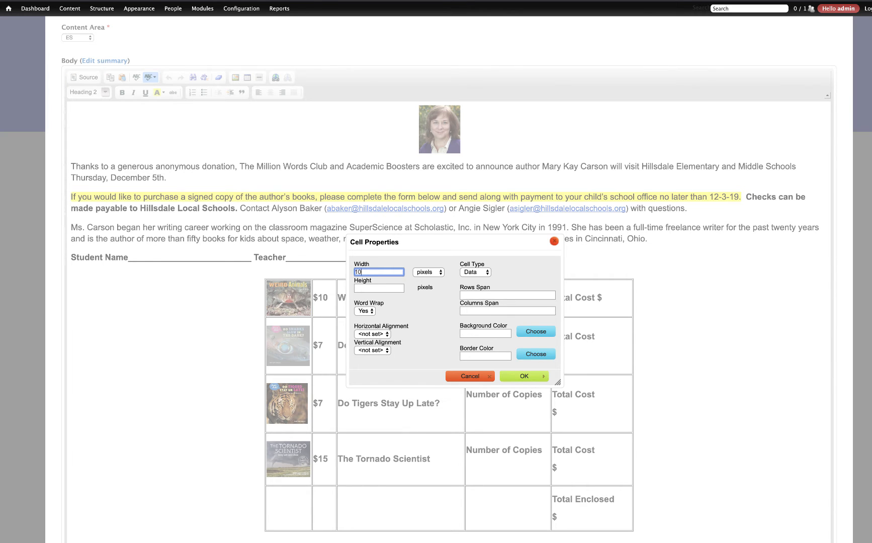
left_click(518, 376)
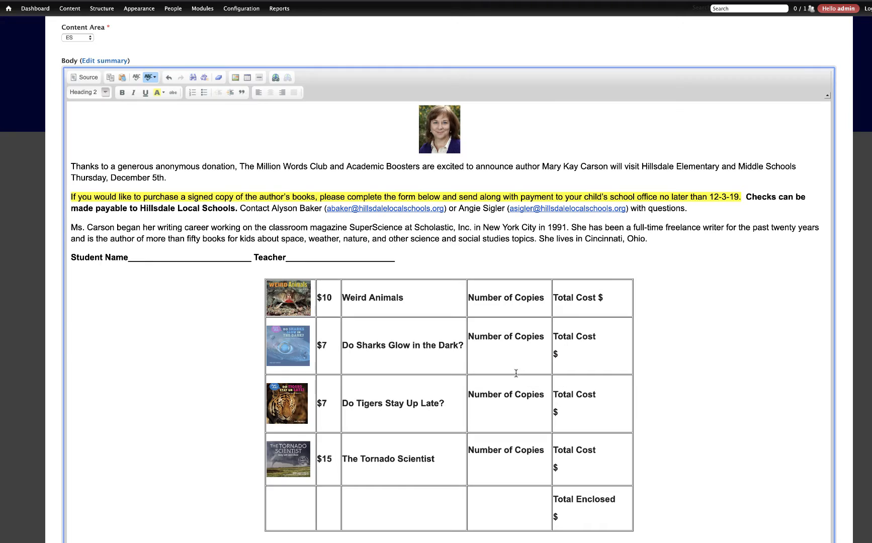
Set the width of the $10 price cell in the Weird Animals row to 50 pixels
right_click(331, 312)
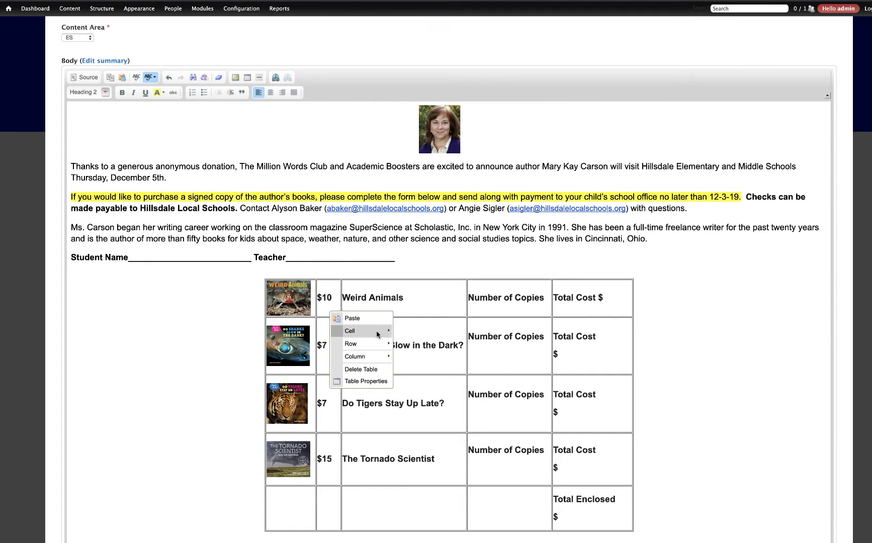
mouse_move(376, 330)
left_click(438, 428)
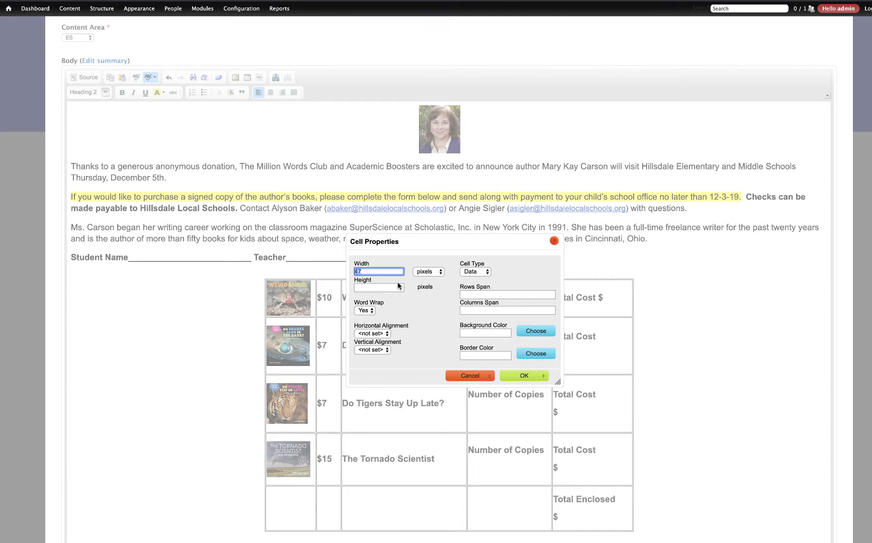
type("50")
left_click(532, 377)
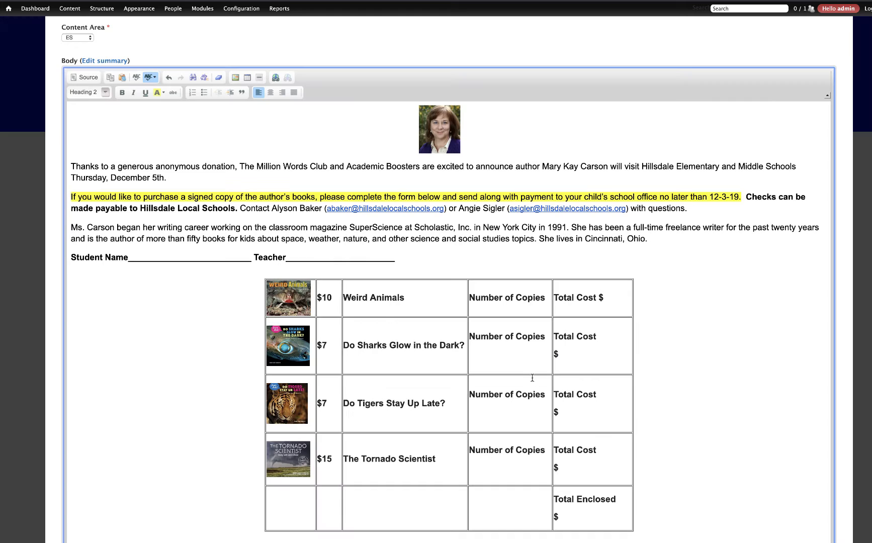
Set the width of the cell holding the Weird Animals title to 200 pixels
right_click(364, 310)
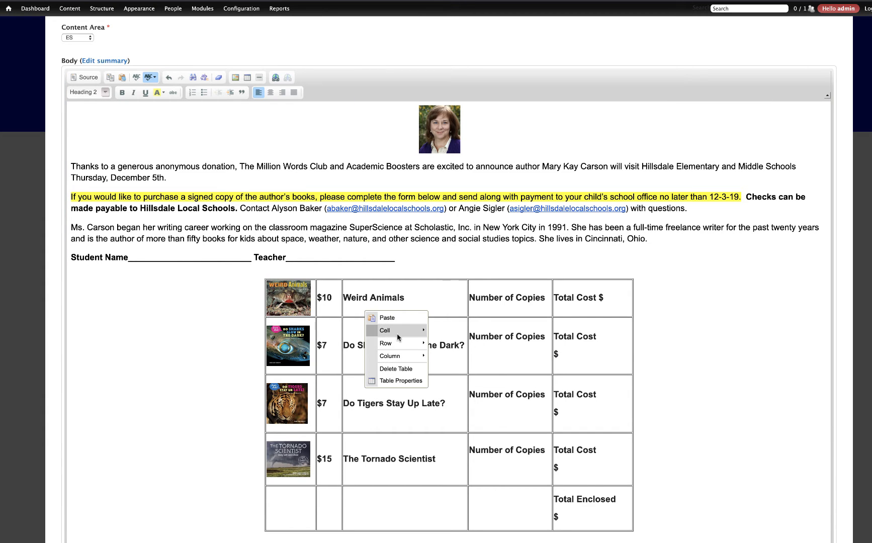
mouse_move(396, 333)
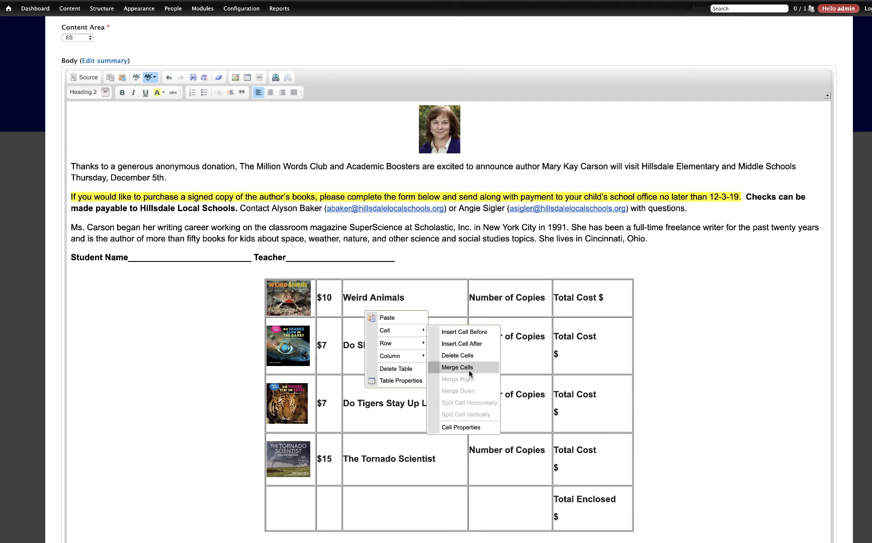
left_click(460, 428)
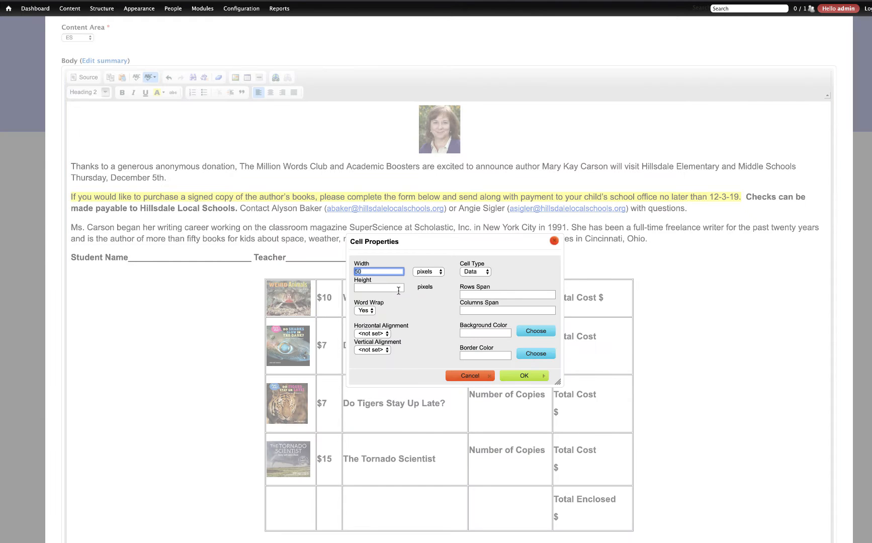
type("200")
left_click(526, 375)
Set pixel widths for the Number of Copies and Total Cost cells in the Weird Animals row
right_click(492, 316)
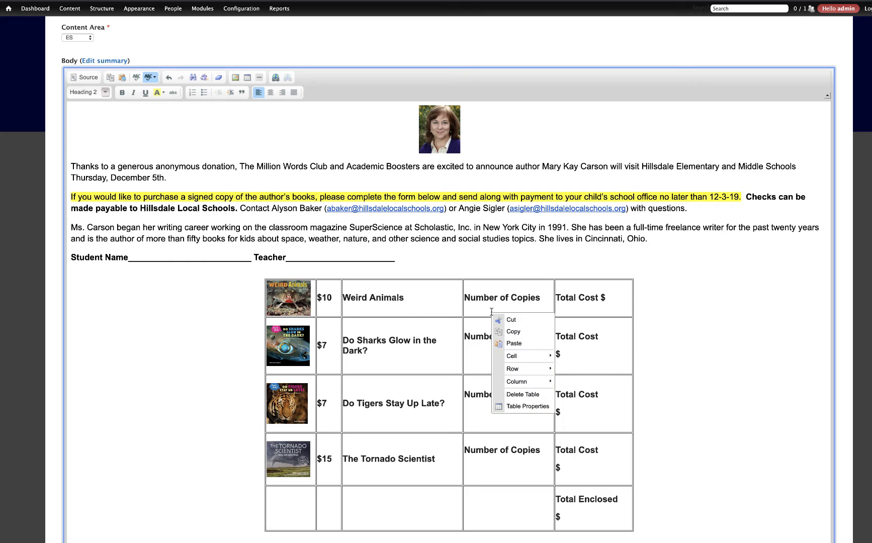
mouse_move(526, 359)
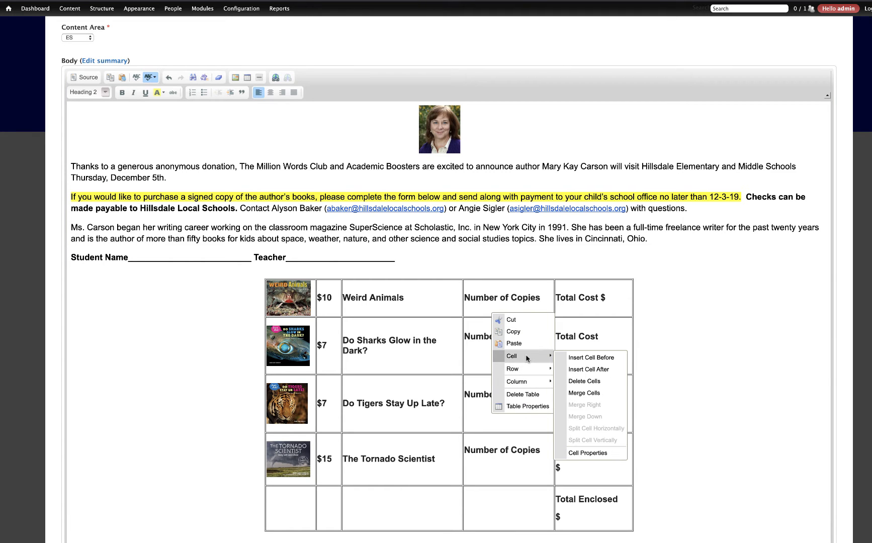
left_click(586, 459)
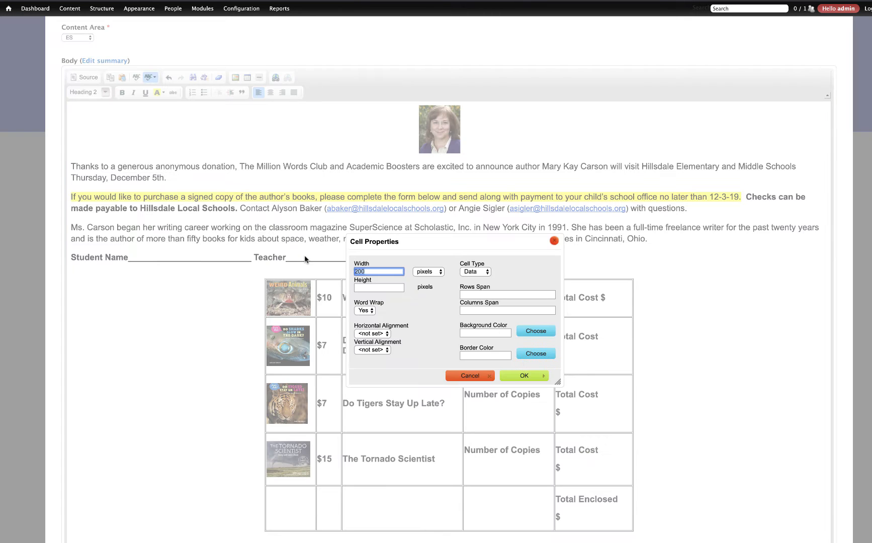
left_click(532, 376)
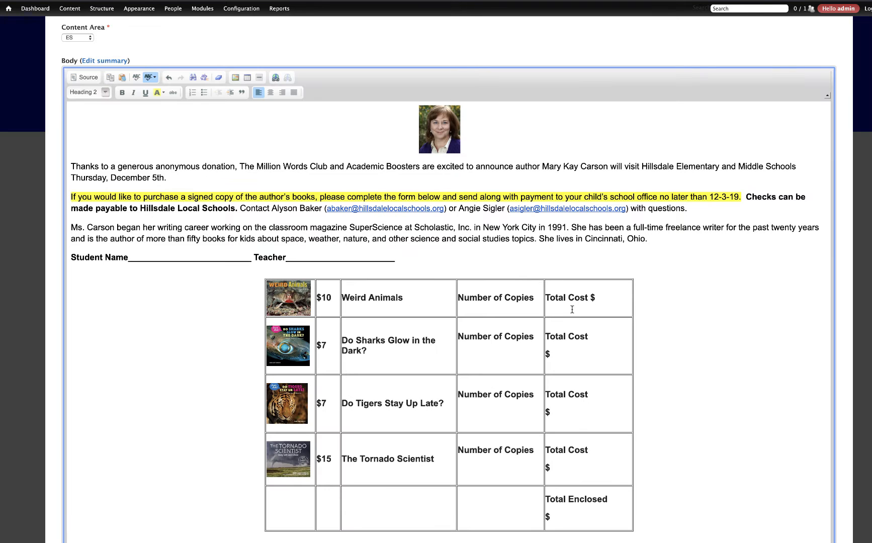
right_click(572, 310)
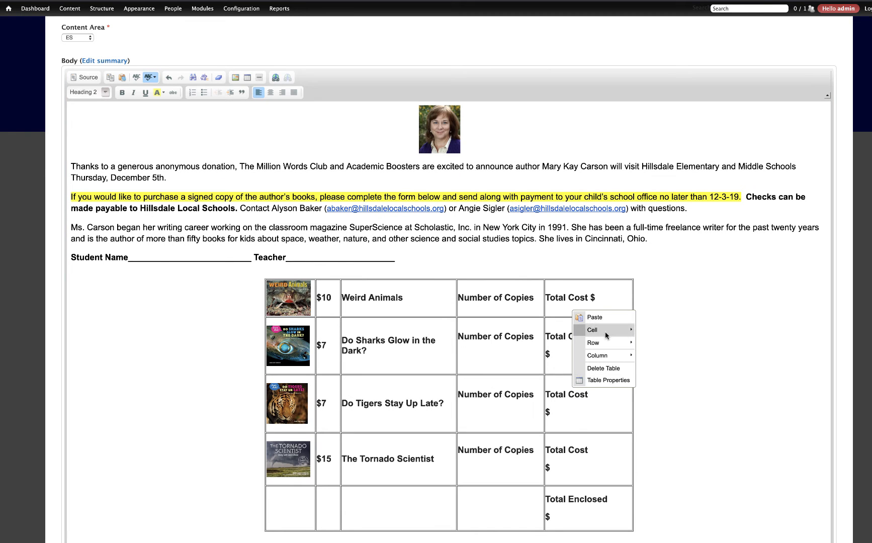
mouse_move(606, 333)
left_click(668, 427)
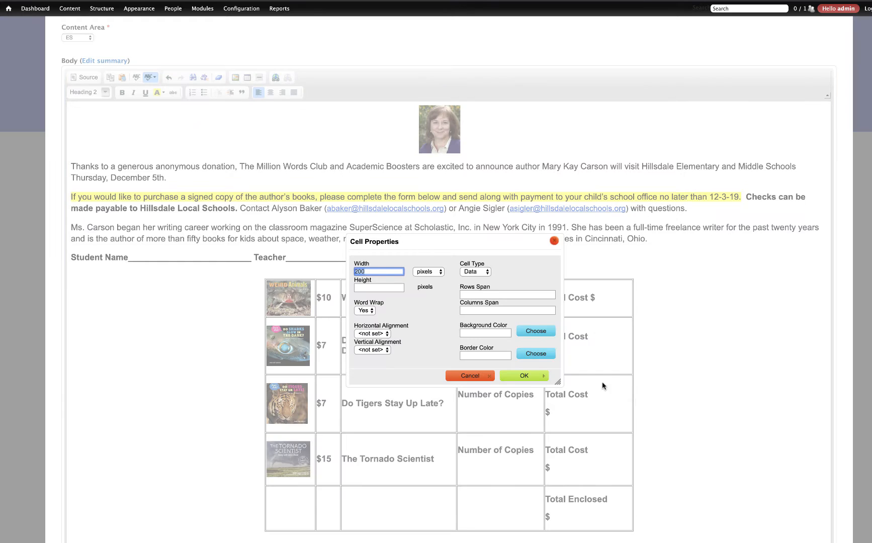
left_click(538, 380)
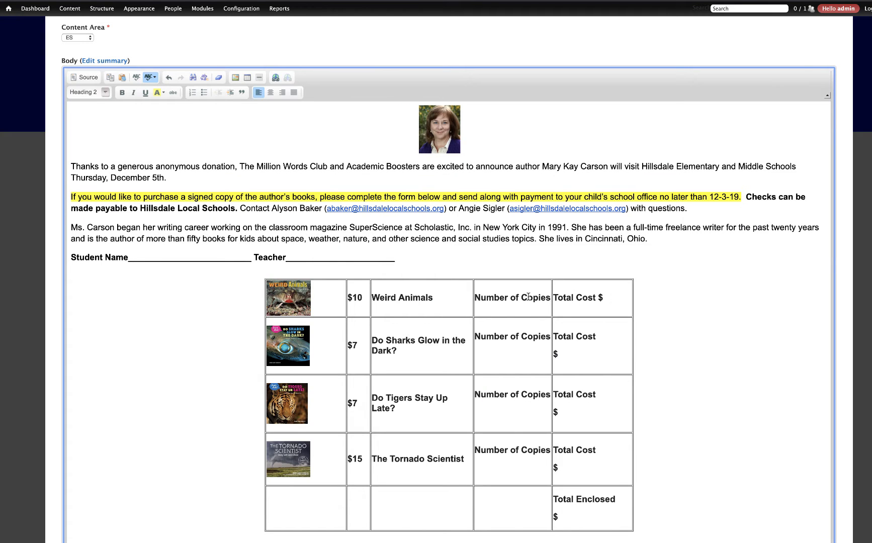
Set the width of the cell holding the Weird Animals cover to 50 pixels
right_click(329, 301)
mouse_move(356, 348)
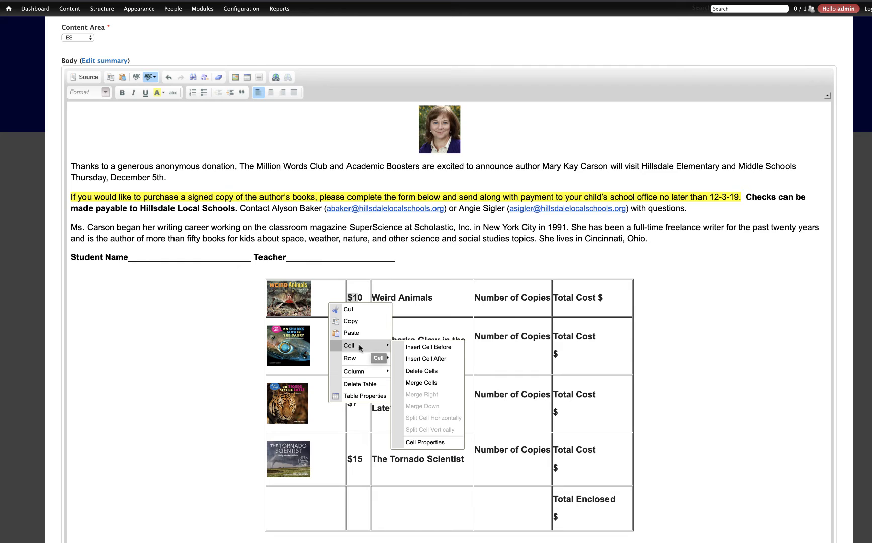
left_click(425, 442)
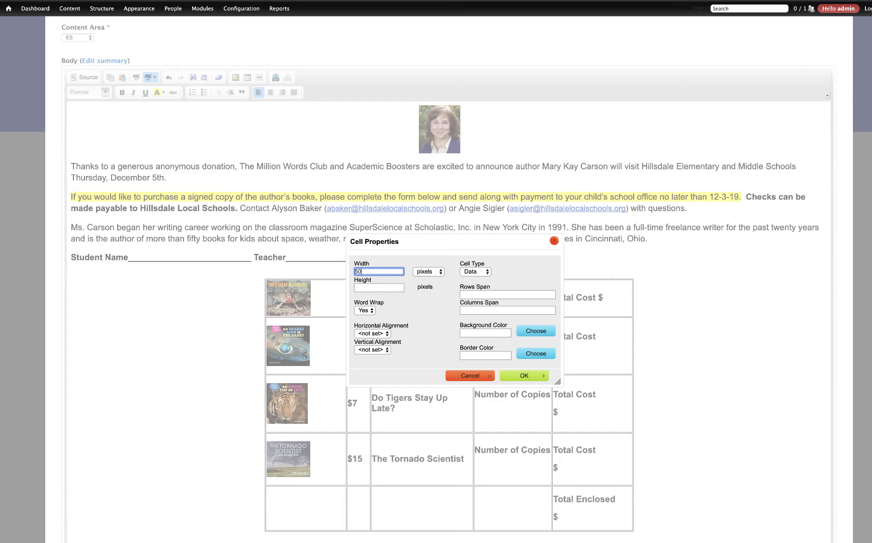
left_click(528, 375)
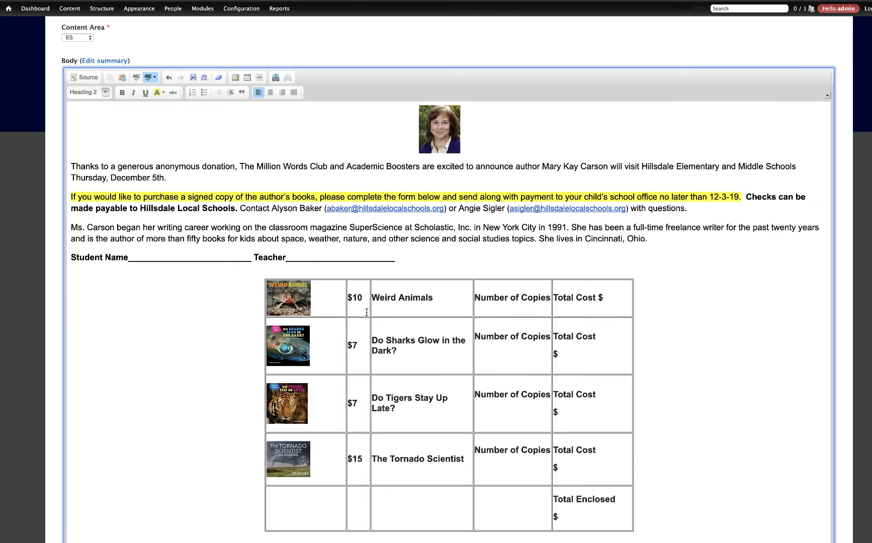
Save the news story and check how the book titles wrap in the order table on the published page
scroll(699, 337, "down", 15)
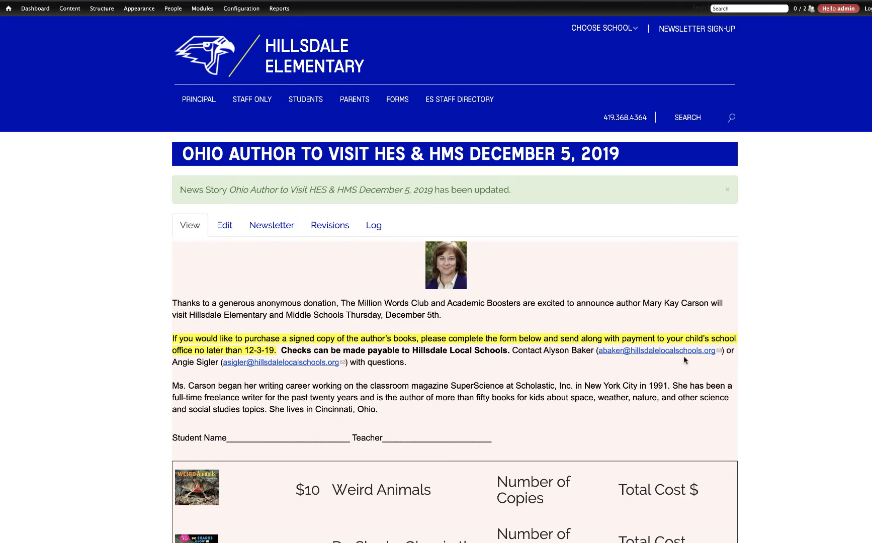
scroll(708, 348, "down", 5)
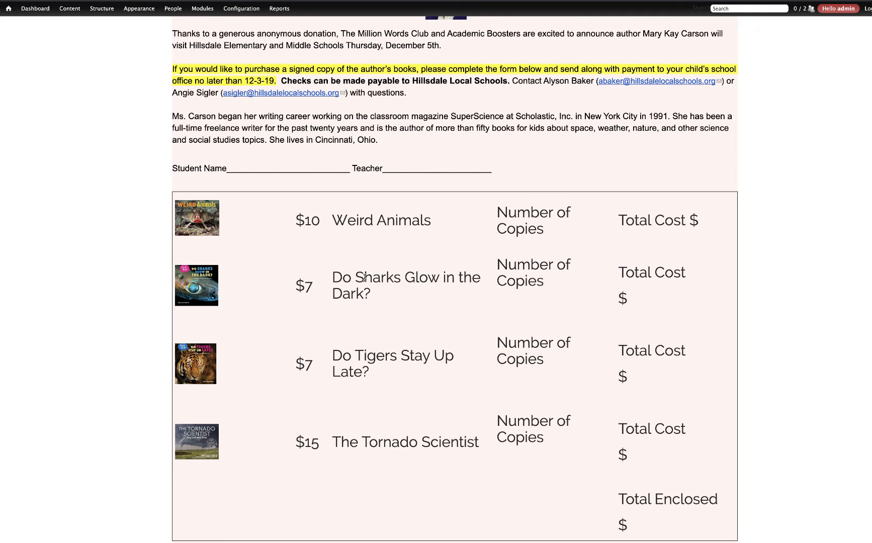
left_click_drag(365, 288, 338, 276)
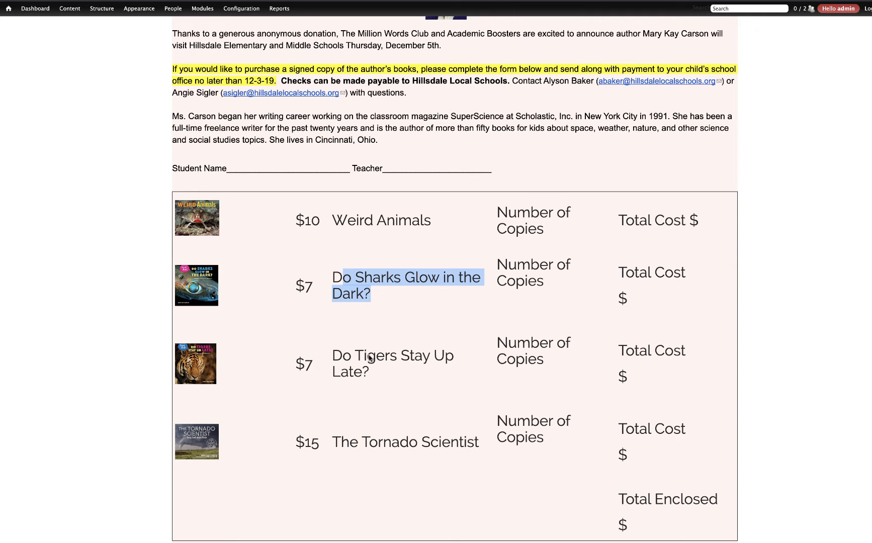
left_click_drag(369, 374, 331, 358)
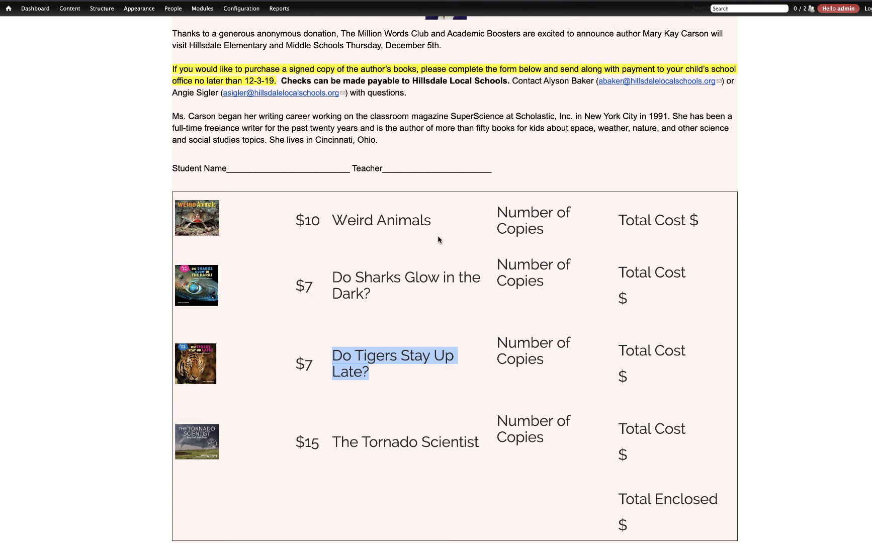
scroll(438, 240, "down", 2)
scroll(201, 272, "up", 7)
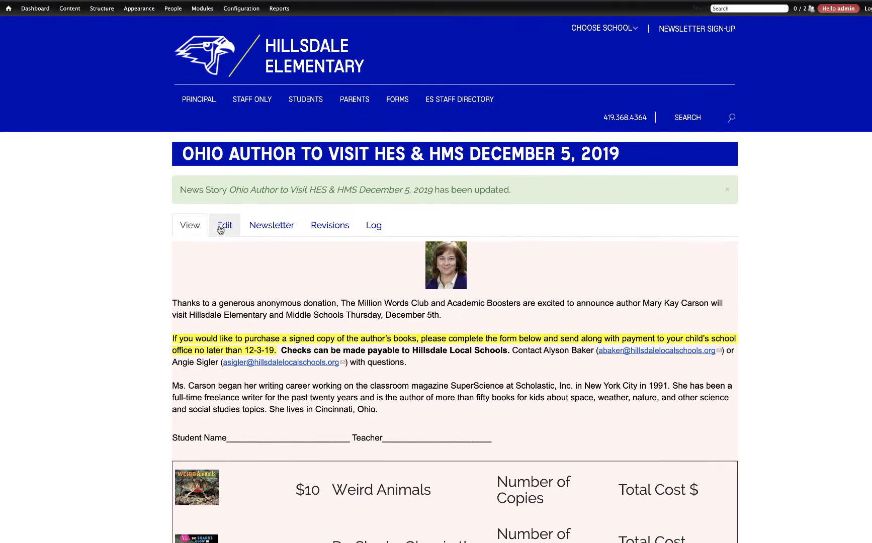
Reopen the news story for editing and set the Weird Animals cover cell's width to 40 pixels
left_click(221, 229)
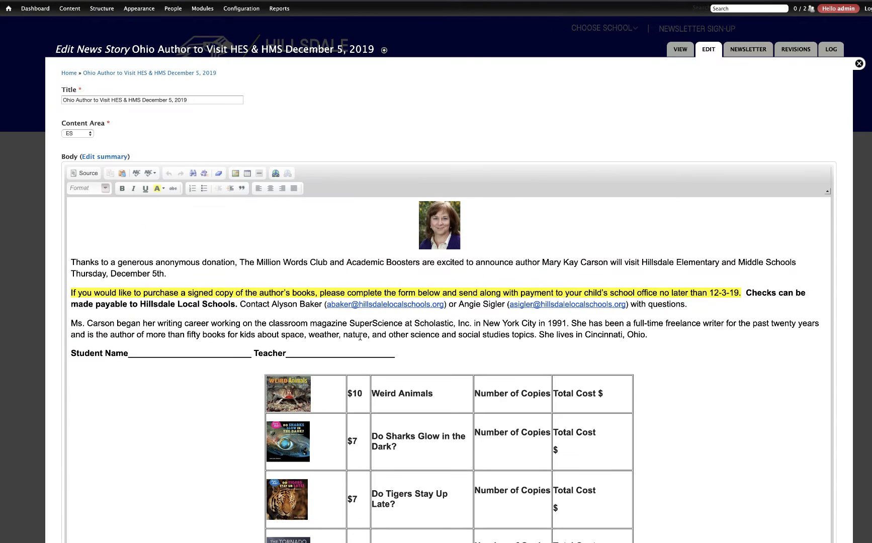
scroll(325, 311, "down", 3)
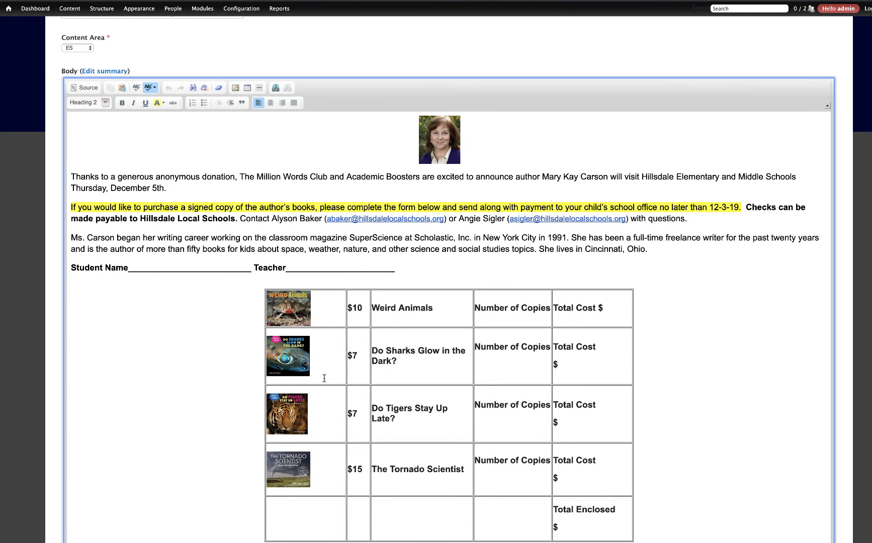
right_click(326, 307)
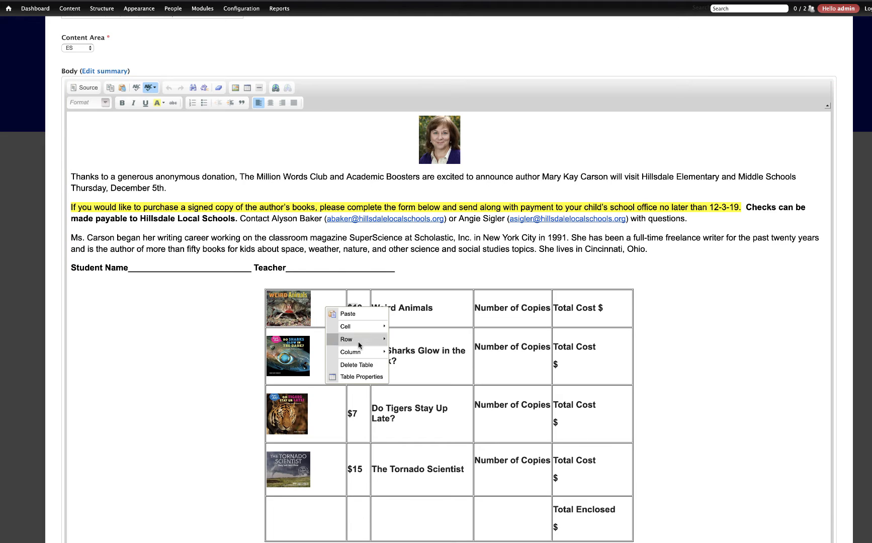
mouse_move(360, 324)
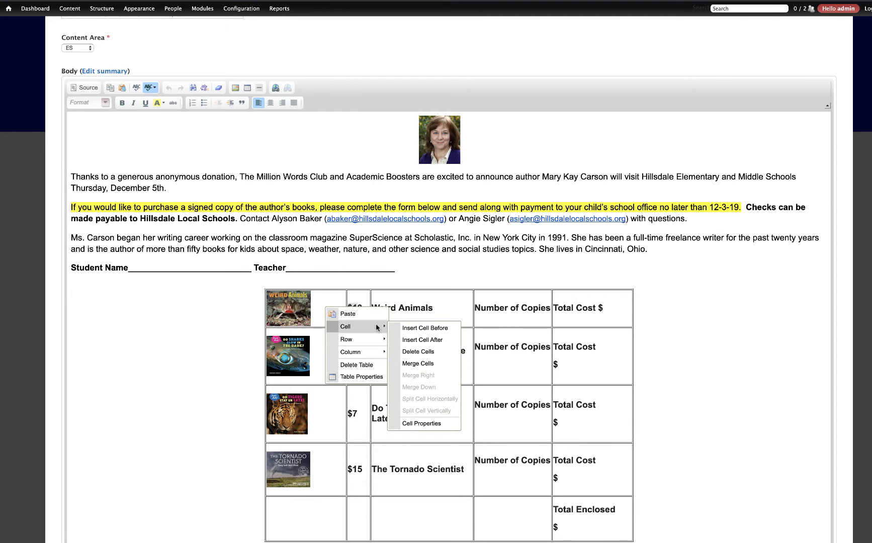
left_click(431, 424)
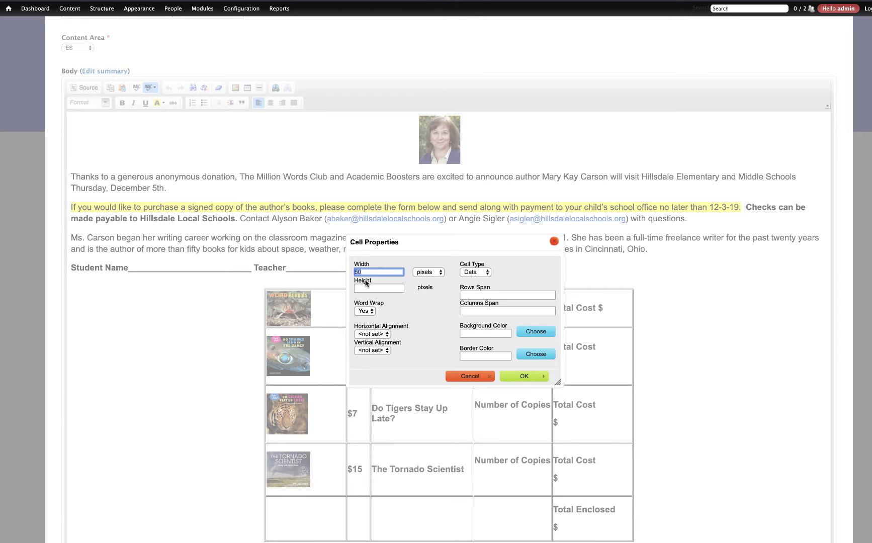
type("40")
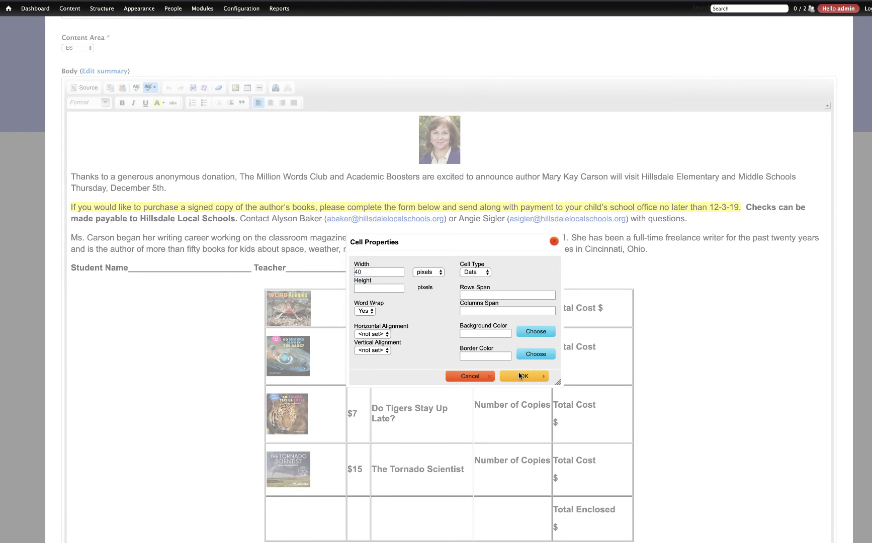
left_click(522, 376)
Narrow the cover column to fit the book images and slightly widen the book title column by moving their borders
left_click(359, 316)
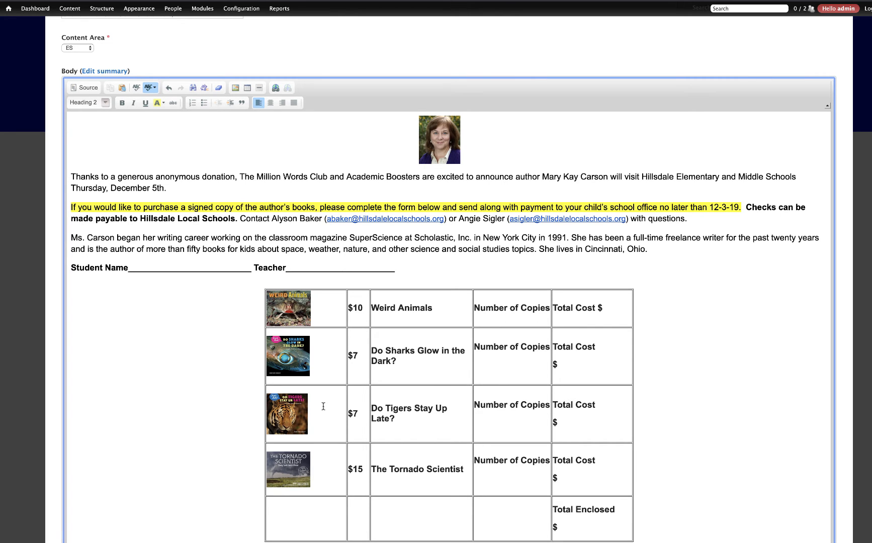
mouse_move(347, 402)
left_mouse_down()
mouse_move(305, 402)
mouse_move(335, 393)
left_mouse_up()
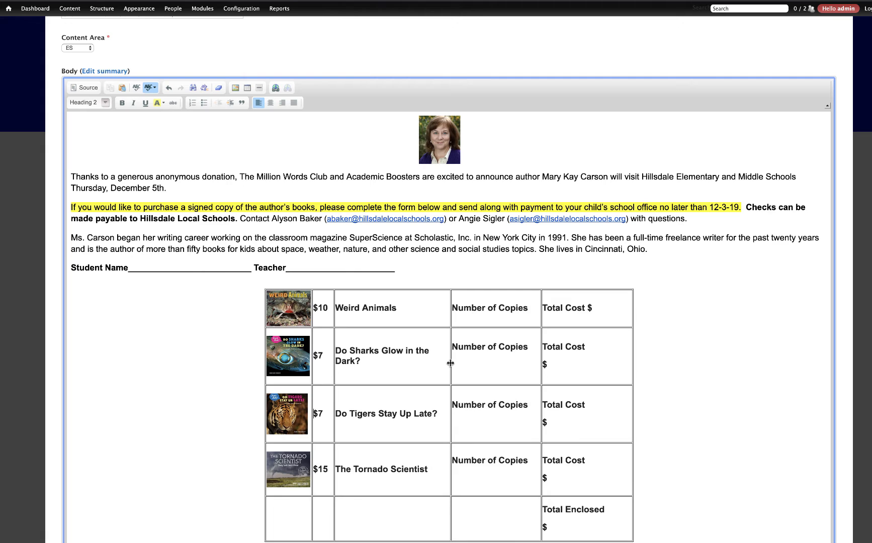
left_click_drag(452, 362, 456, 363)
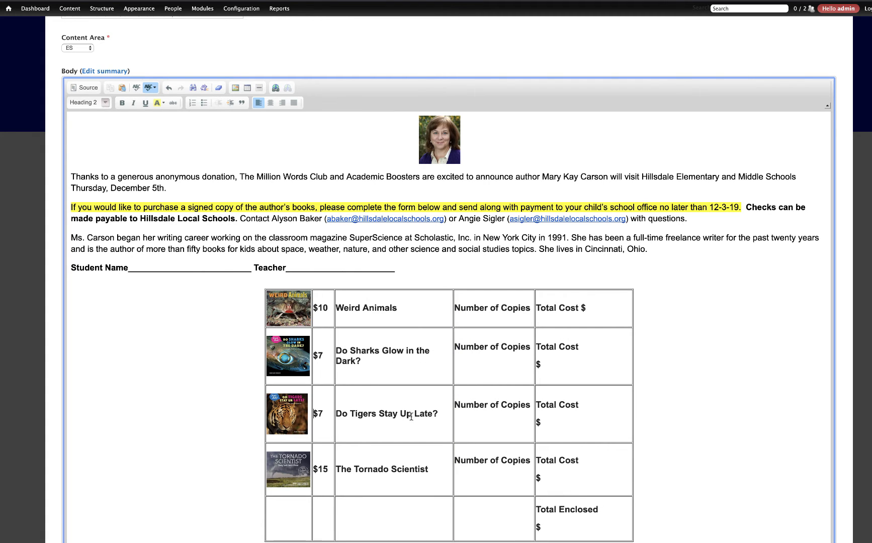
Abbreviate Number of Copies to No. of Copies in the Weird Animals row
left_click(487, 308)
key("BackSpace")
key("BackSpace")
key("BackSpace")
key("BackSpace")
key("BackSpace")
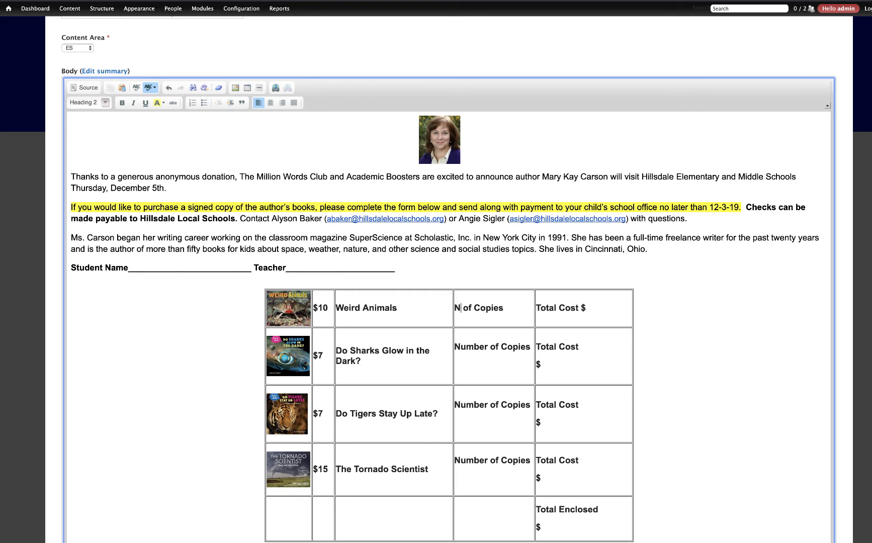
type("0")
key("BackSpace")
type("o.")
Change the copies label in the Weird Animals row to # of Copies and copy that text
double_click(467, 308)
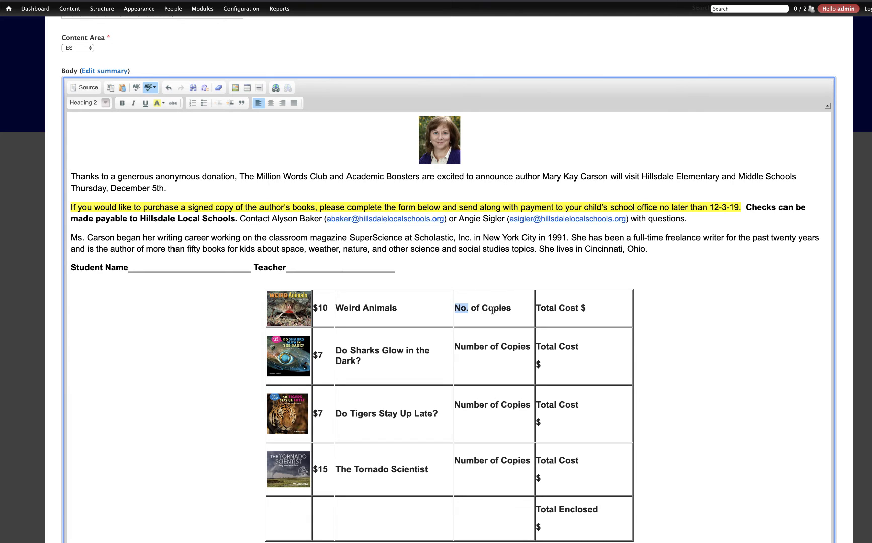
key("BackSpace")
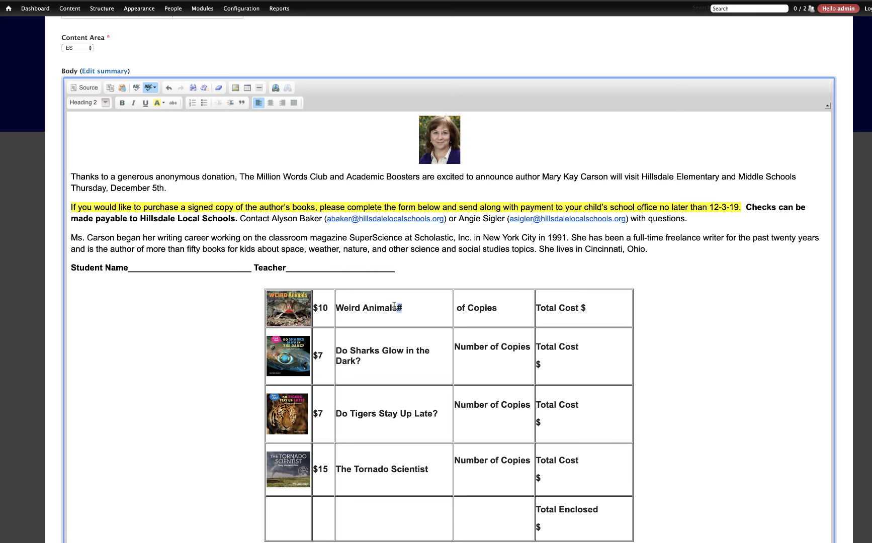
key("BackSpace")
type("#")
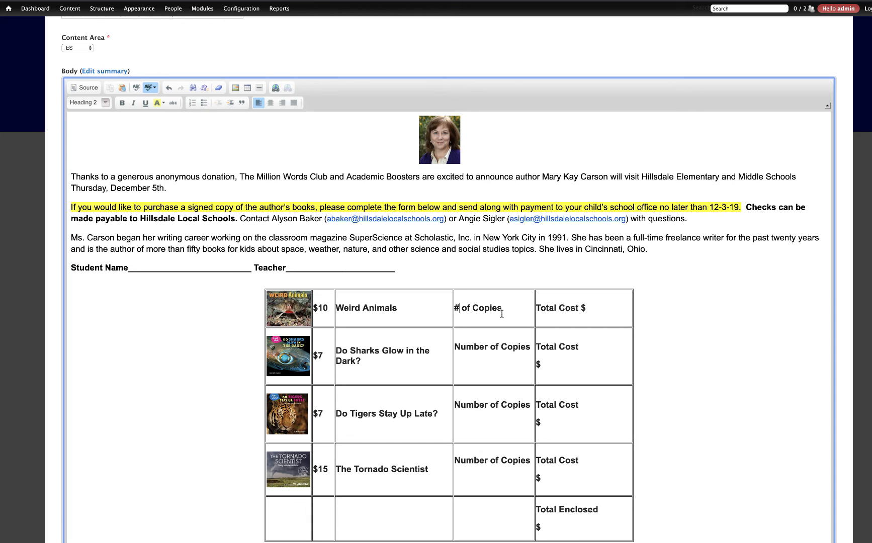
left_click_drag(502, 308, 451, 308)
key("ctrl+c")
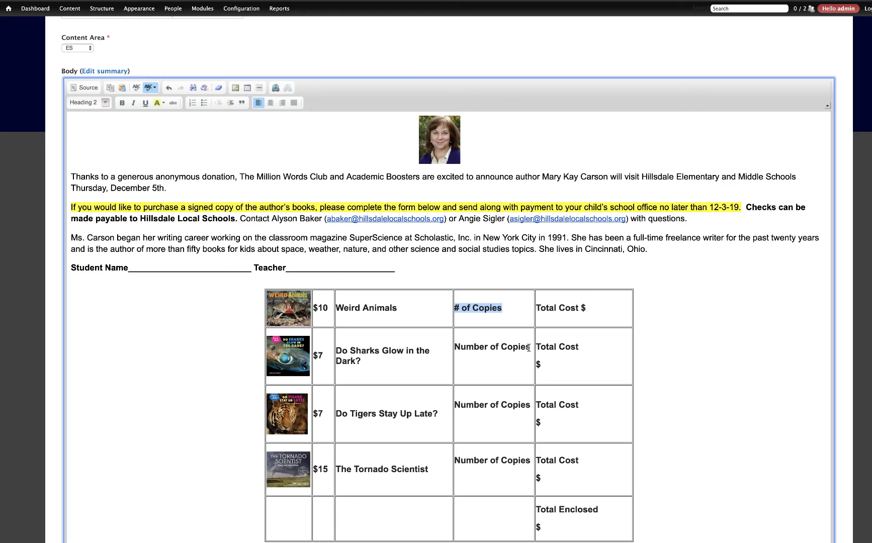
Try to paste the copied # of Copies text over Number of Copies in the Do Sharks Glow in the Dark? row
left_click_drag(531, 347, 456, 347)
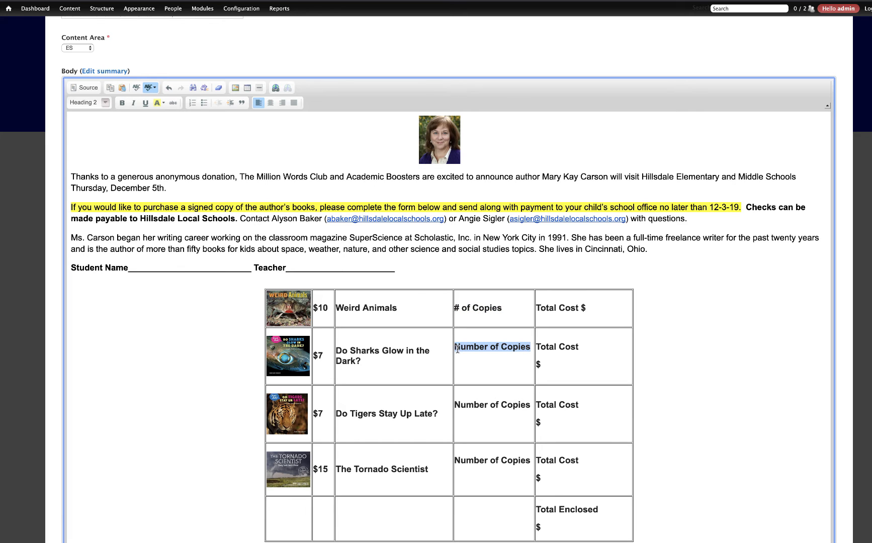
key("ctrl+v")
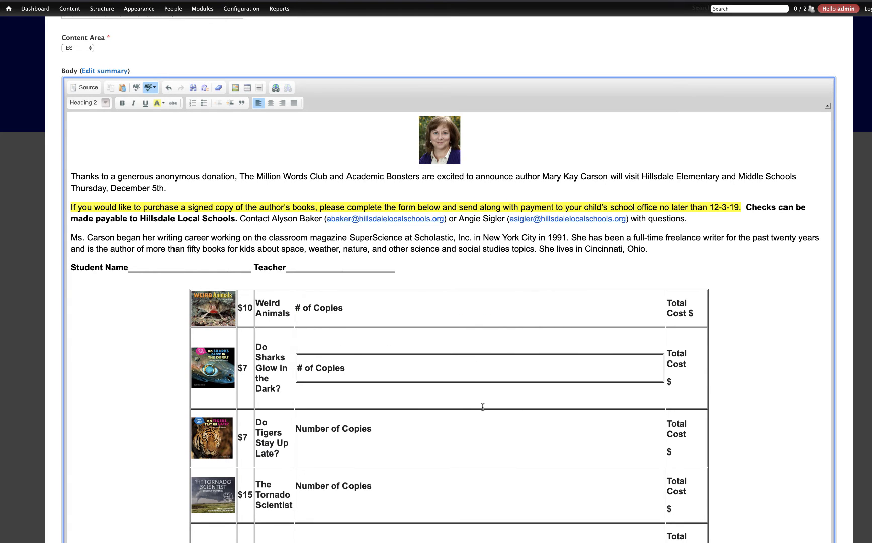
key("ctrl+z")
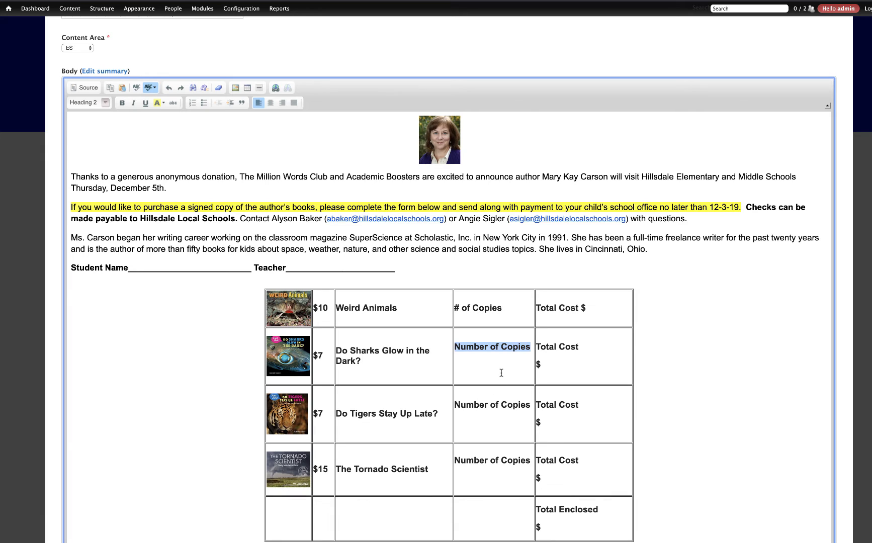
key("Left")
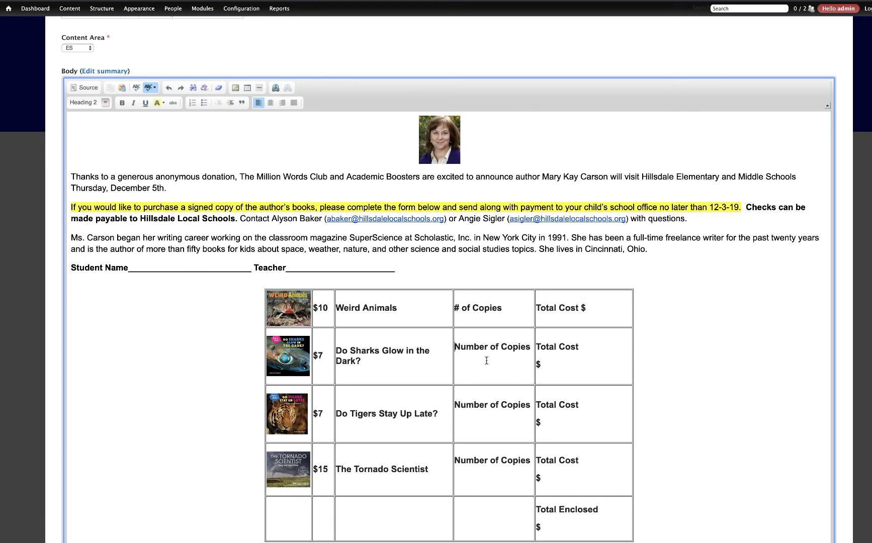
Shorten the copies label to # of Copies in the Do Sharks Glow in the Dark? row and #of Copies in the Do Tigers Stay Up Late? row
left_click_drag(489, 349, 454, 348)
key("BackSpace")
key("BackSpace")
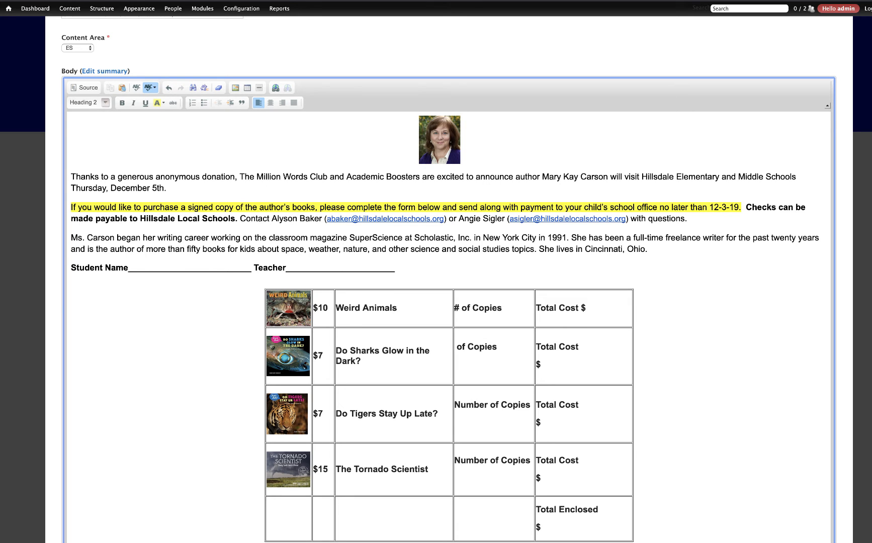
type("#")
left_click_drag(498, 405, 456, 405)
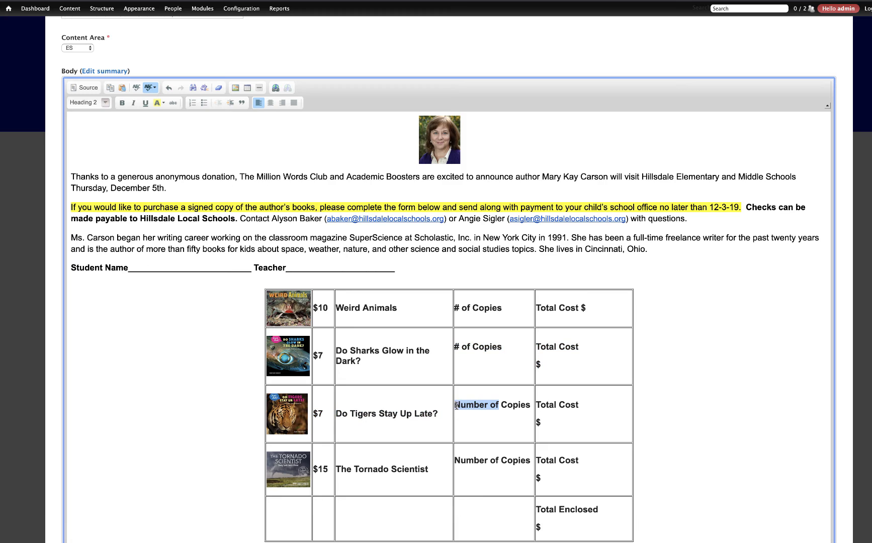
type("#")
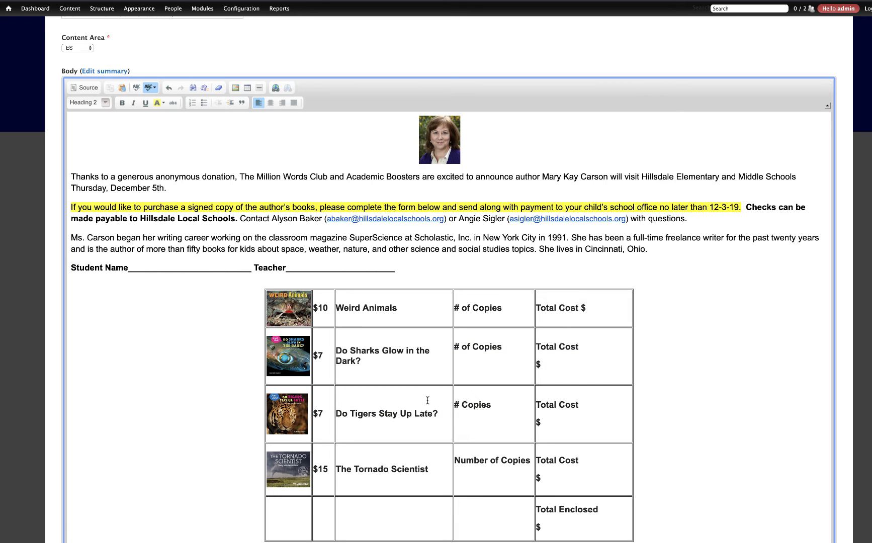
type("of")
left_click_drag(488, 461, 427, 456)
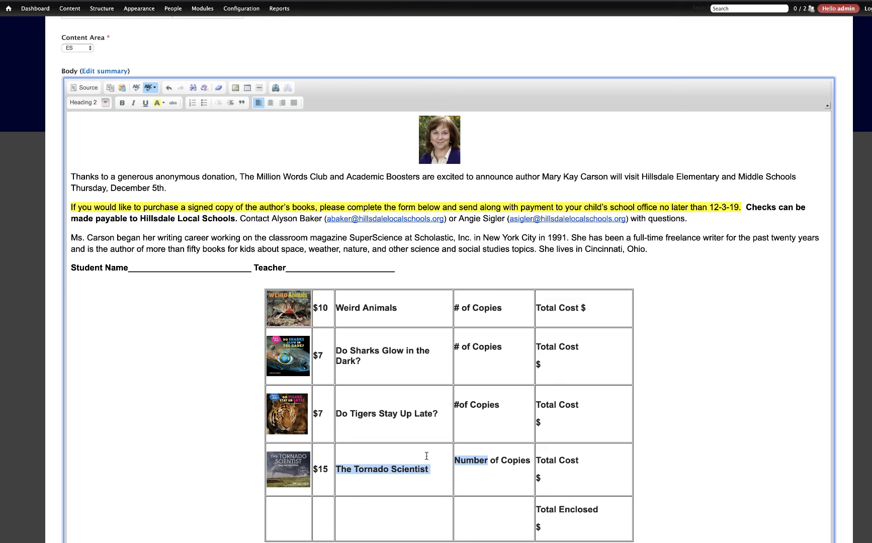
type("#")
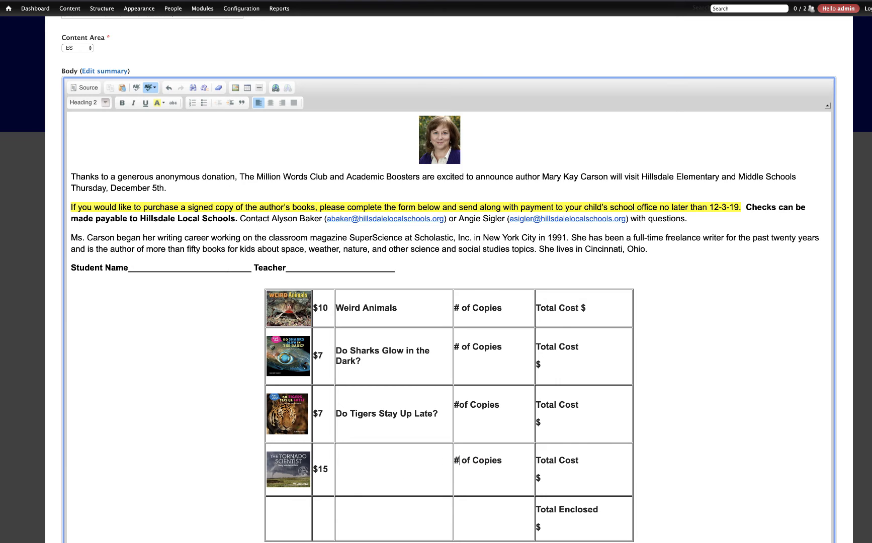
key("ctrl+z")
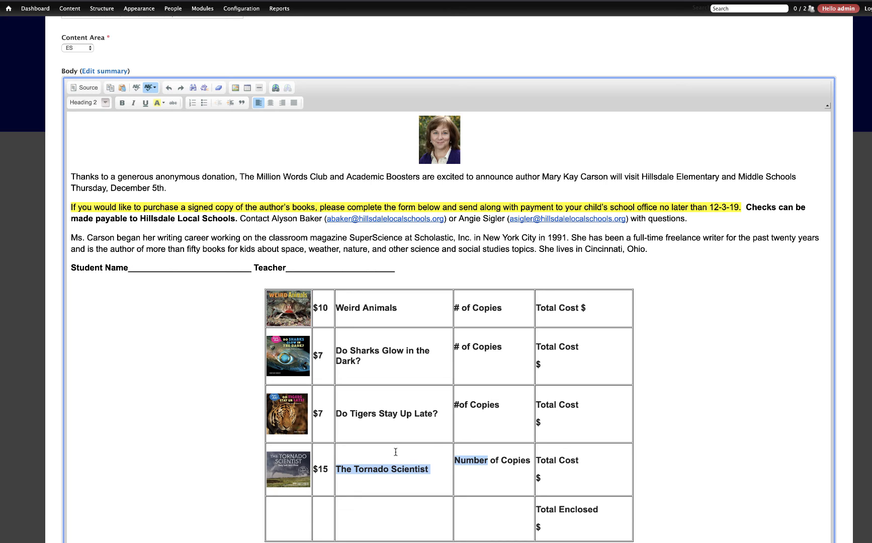
Change the copies label in The Tornado Scientist row to # of Copies
left_click(487, 463)
key("BackSpace")
key("BackSpace")
key("BackSpace")
key("BackSpace")
key("BackSpace")
key("BackSpace")
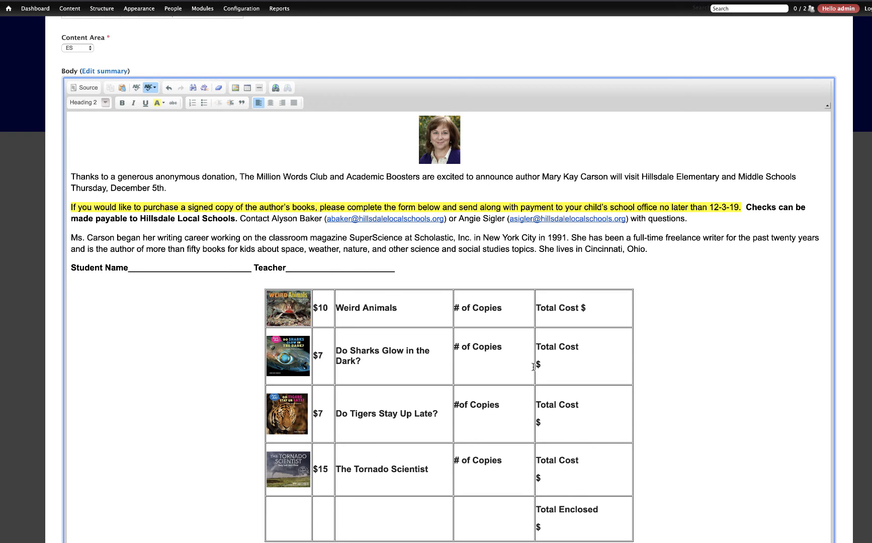
Widen the title column to fit Do Sharks Glow in the Dark? on one line and remove the extra lines in that row's copies and cost cells
left_click_drag(454, 368, 466, 368)
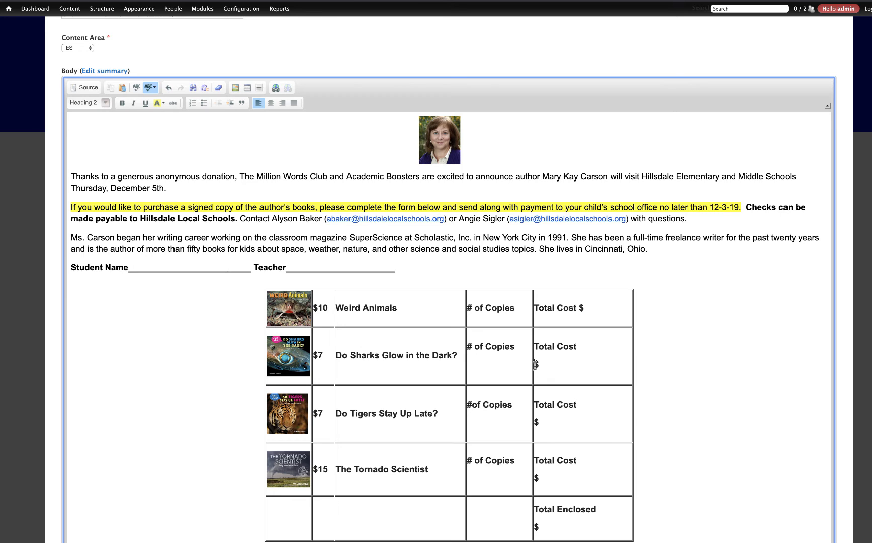
key("BackSpace")
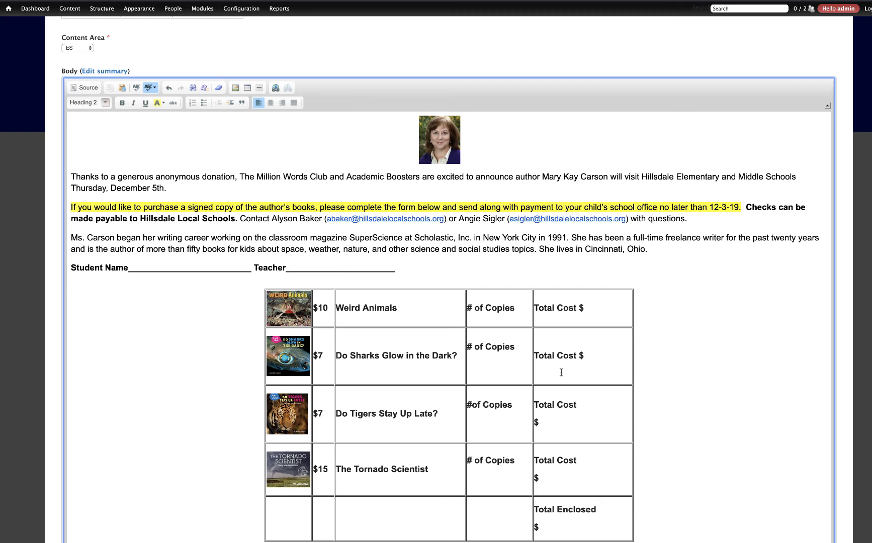
key("BackSpace")
Remove the extra lines from the copies and Total Cost cells in the Do Tigers Stay Up Late? and The Tornado Scientist rows
left_click(487, 425)
key("BackSpace")
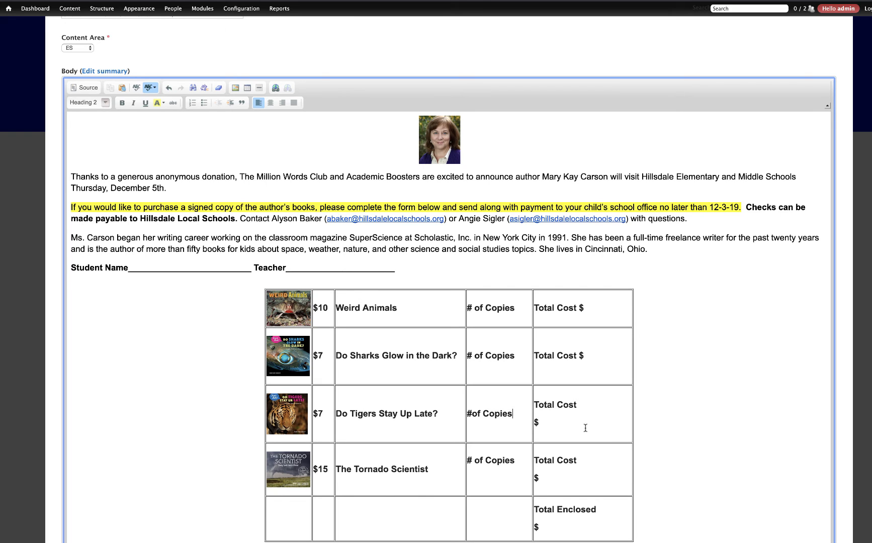
left_click(535, 423)
key("BackSpace")
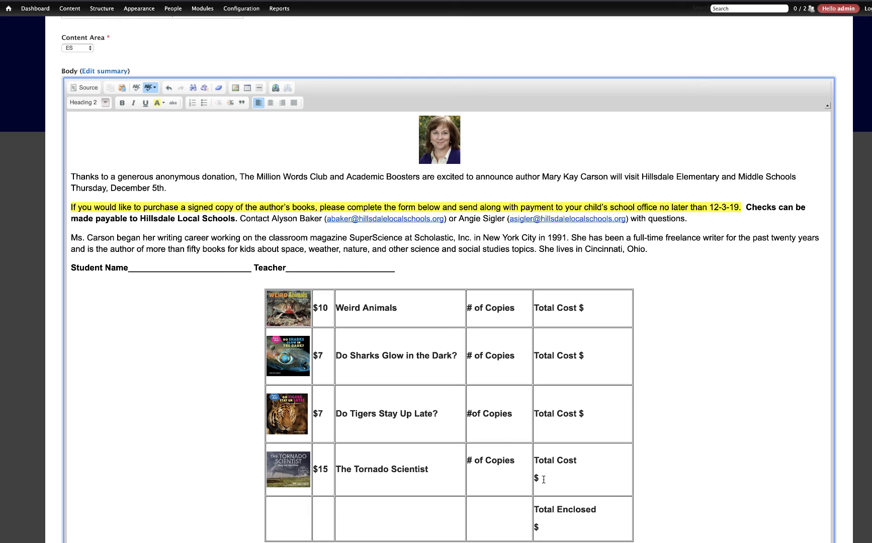
left_click(536, 478)
key("BackSpace")
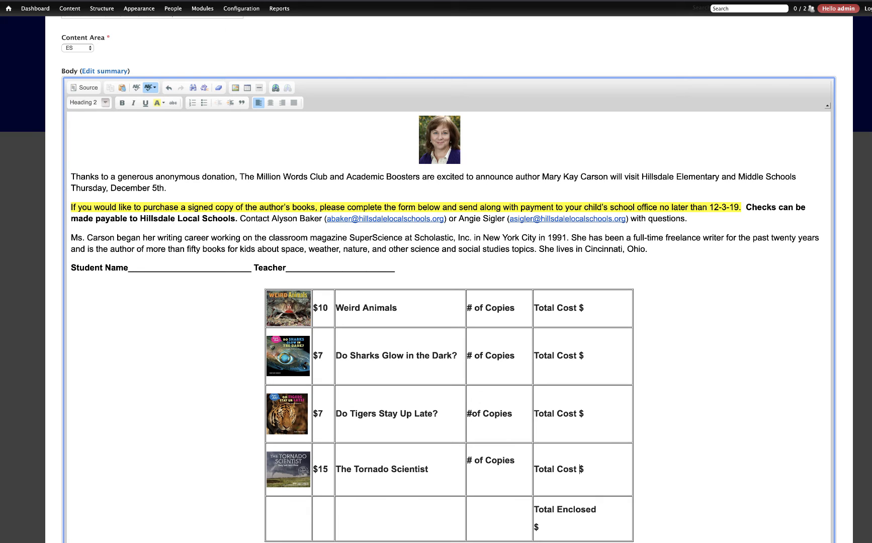
left_click(477, 477)
key("BackSpace")
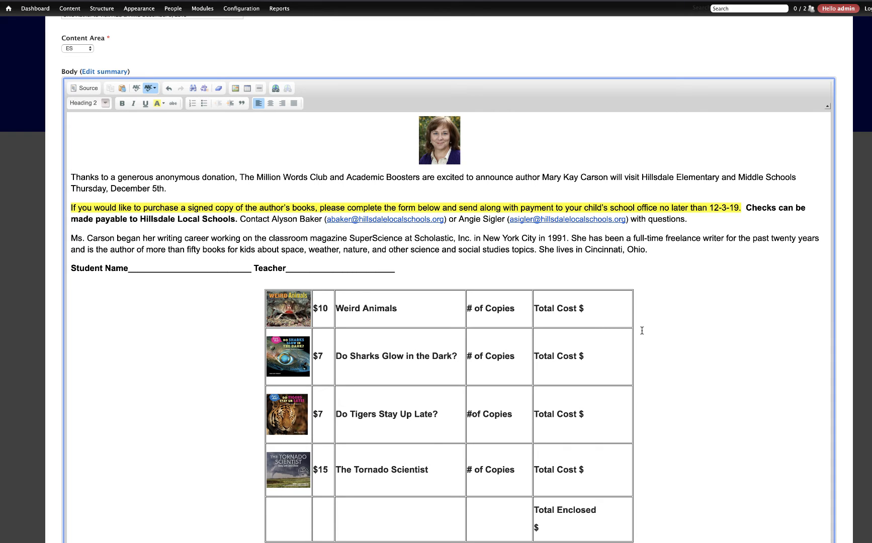
Add underscore blanks after the dollar sign in every Total Cost cell and in the Total Enclosed cell
left_click(599, 310)
type("_______P")
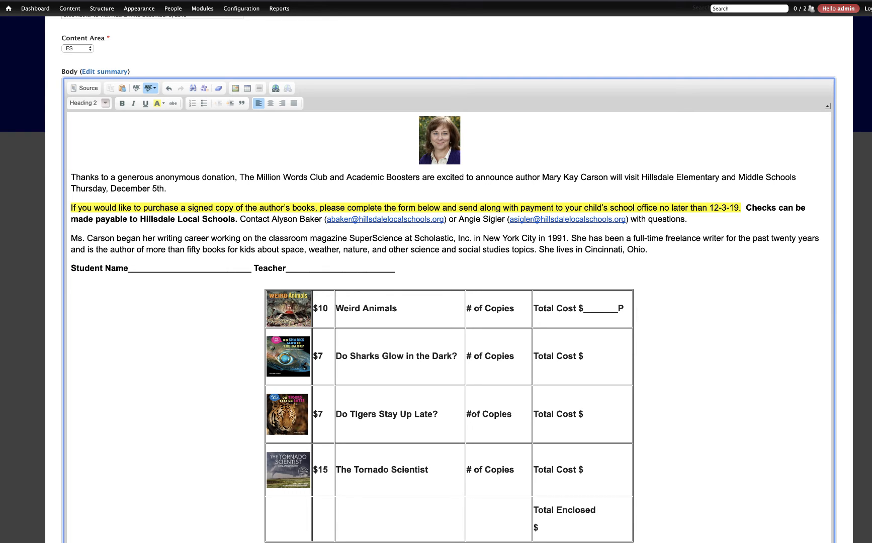
key("BackSpace")
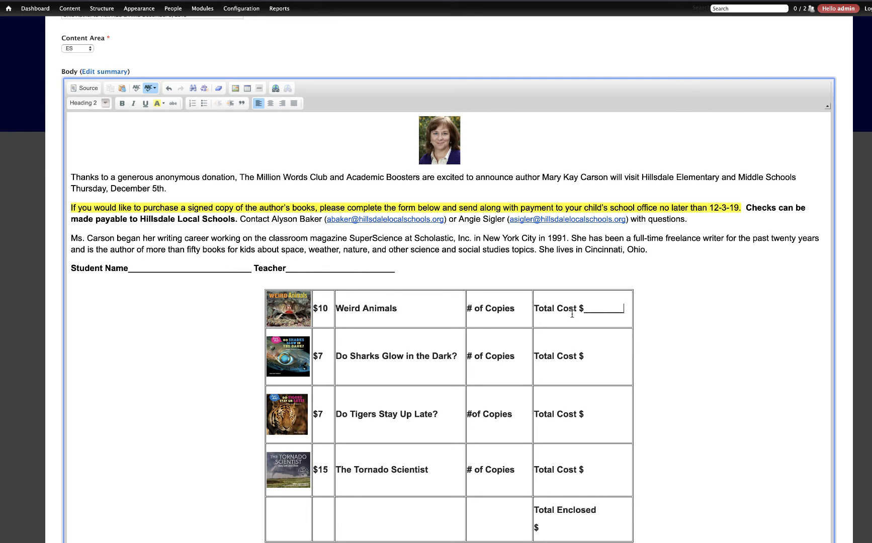
left_click(601, 359)
type("____")
left_click(586, 414)
type("______________________")
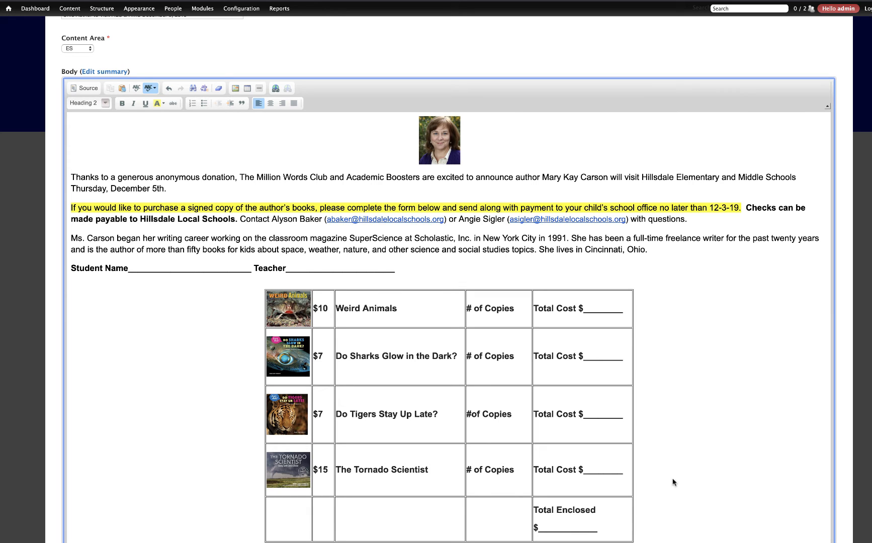
Save the news story and check the titles and cost blanks of the book table on the published page
left_click(324, 357)
left_click(325, 484)
scroll(728, 416, "down", 4)
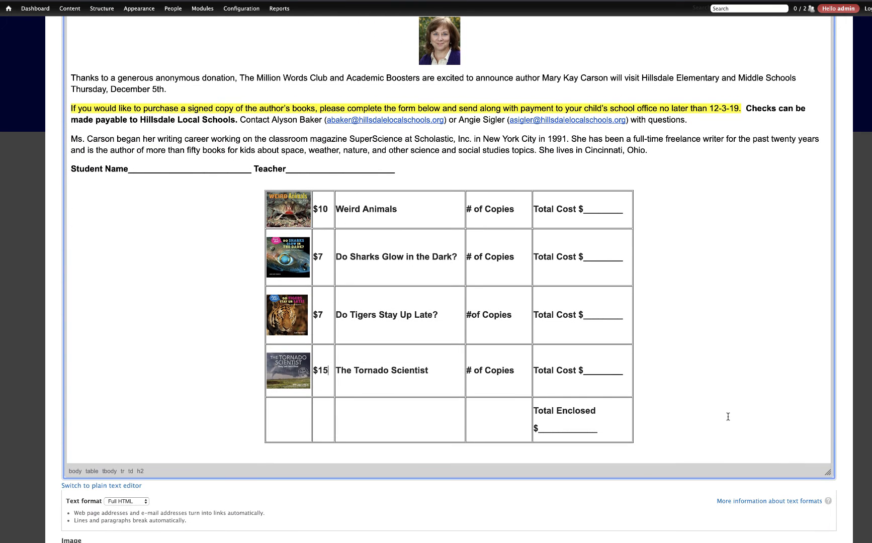
scroll(729, 416, "down", 15)
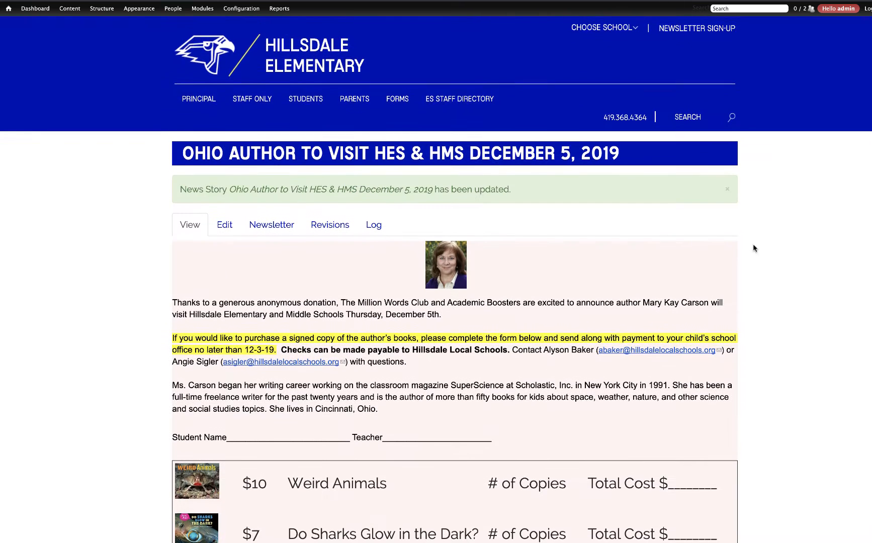
scroll(785, 247, "down", 8)
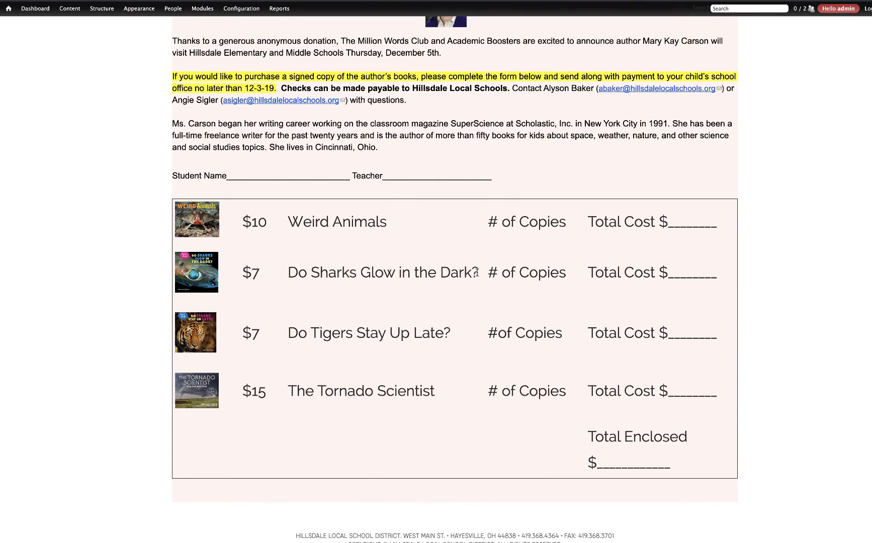
left_click_drag(476, 272, 291, 274)
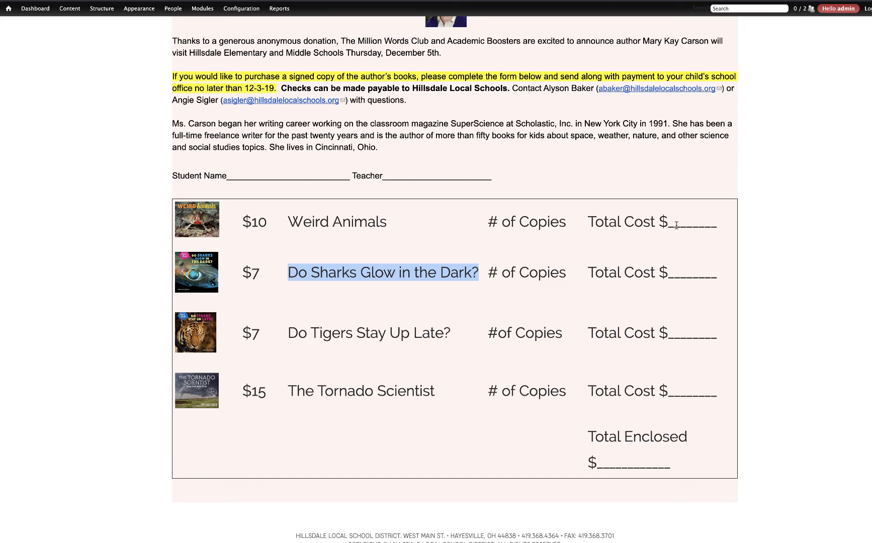
left_click_drag(676, 226, 741, 228)
left_click(713, 227)
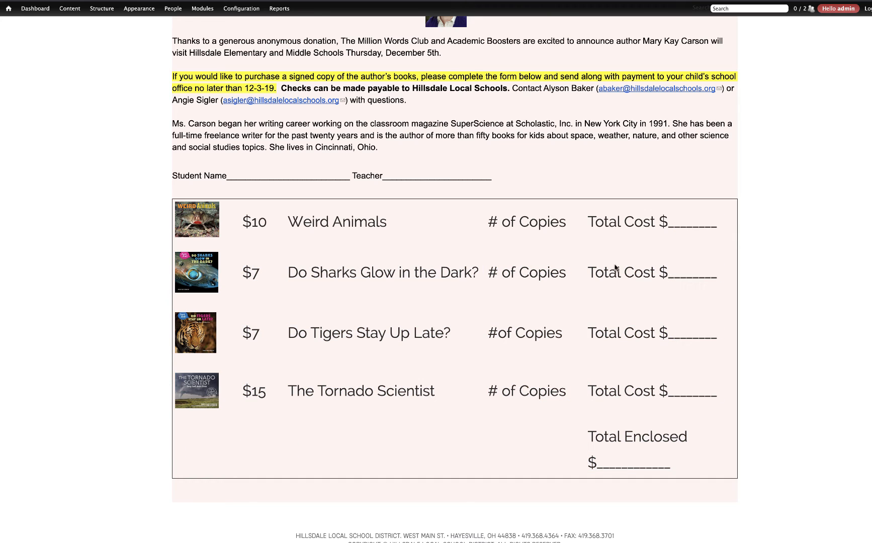
Reopen the news story for editing and delete the underscore blanks from the Total Cost cells and the Total Enclosed cell
scroll(438, 270, "up", 5)
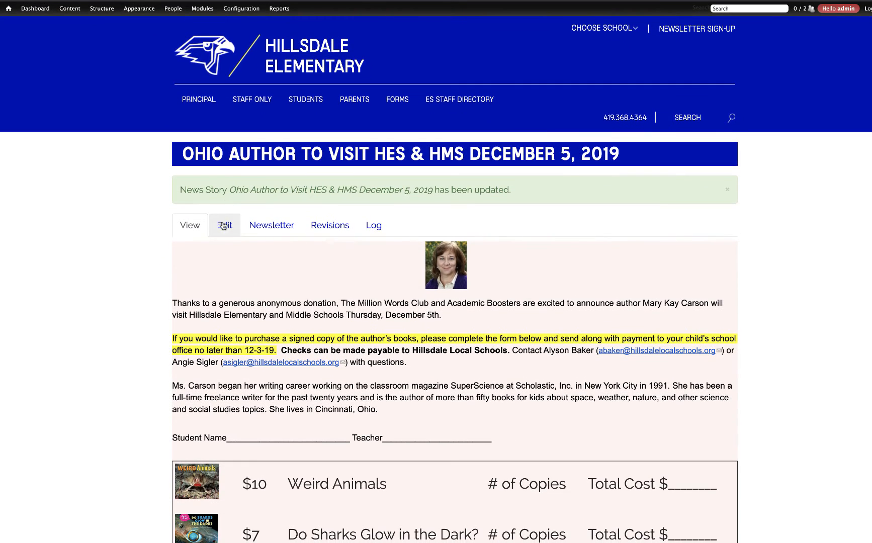
left_click(224, 227)
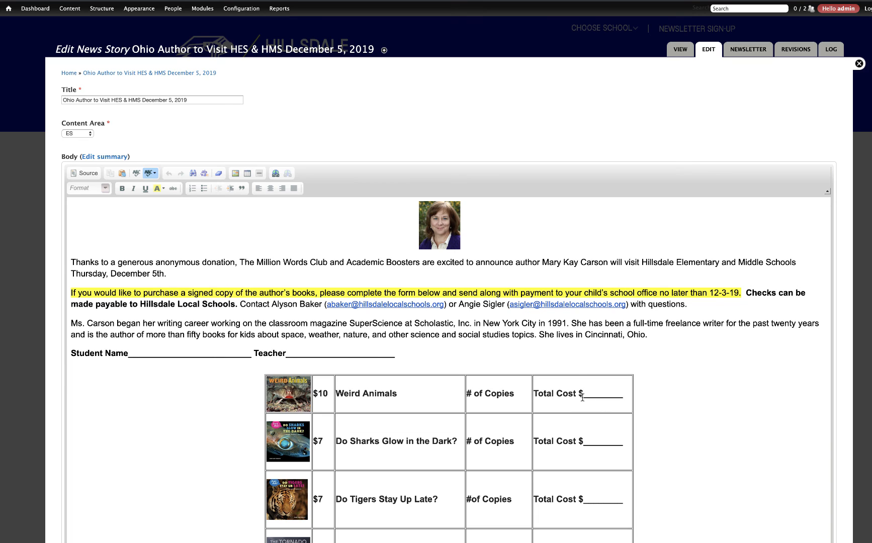
left_click_drag(583, 395, 622, 396)
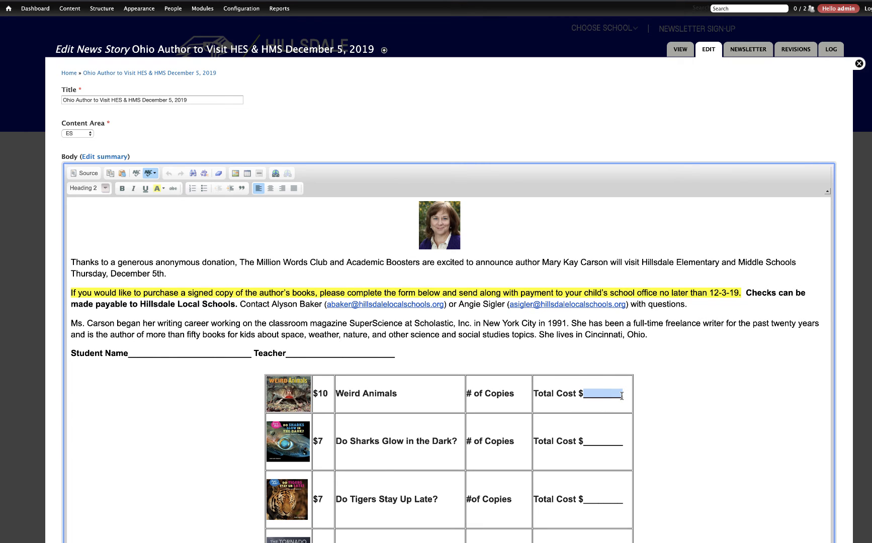
key("Delete")
left_click_drag(583, 442, 621, 441)
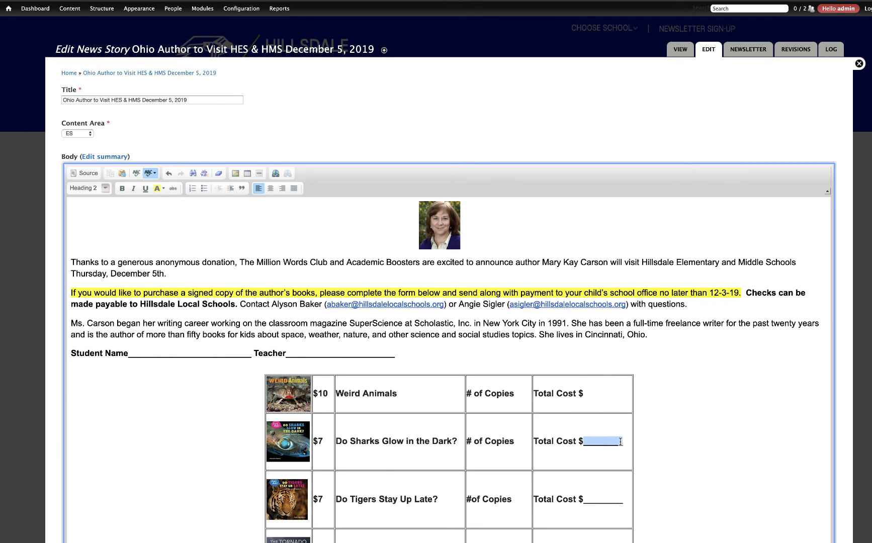
key("Delete")
left_click_drag(582, 502, 626, 501)
key("Delete")
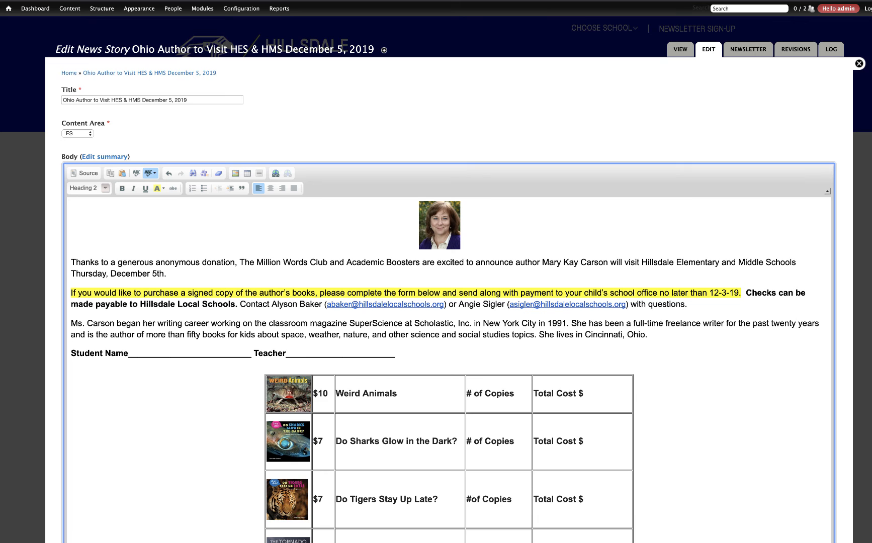
scroll(581, 525, "down", 3)
left_click_drag(598, 522, 540, 522)
key("Delete")
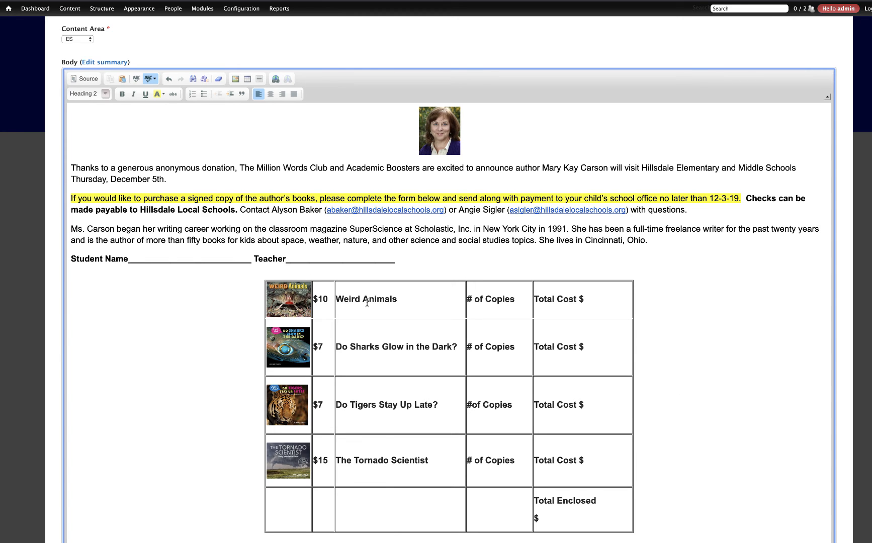
Try setting the vertical alignment of the Weird Animals title cell to Top, and undo the alignment
left_click_drag(397, 299, 332, 300)
right_click(407, 308)
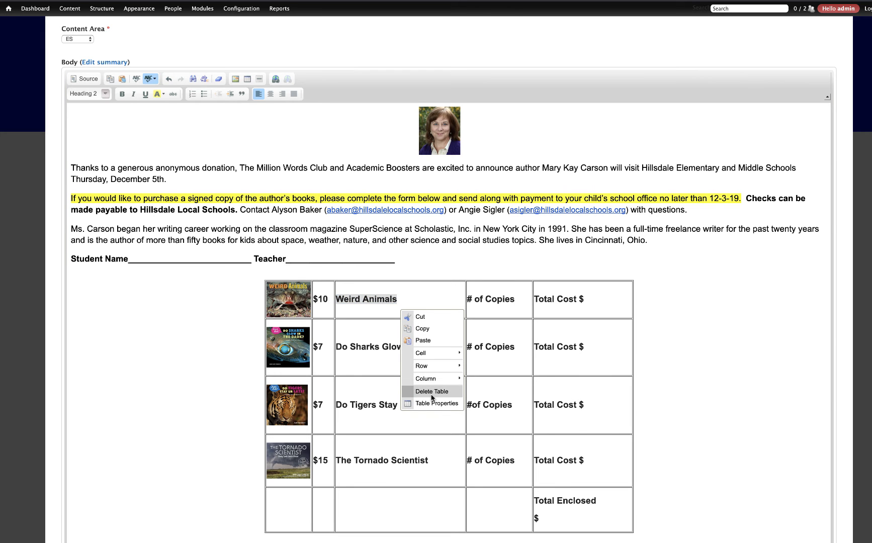
mouse_move(443, 352)
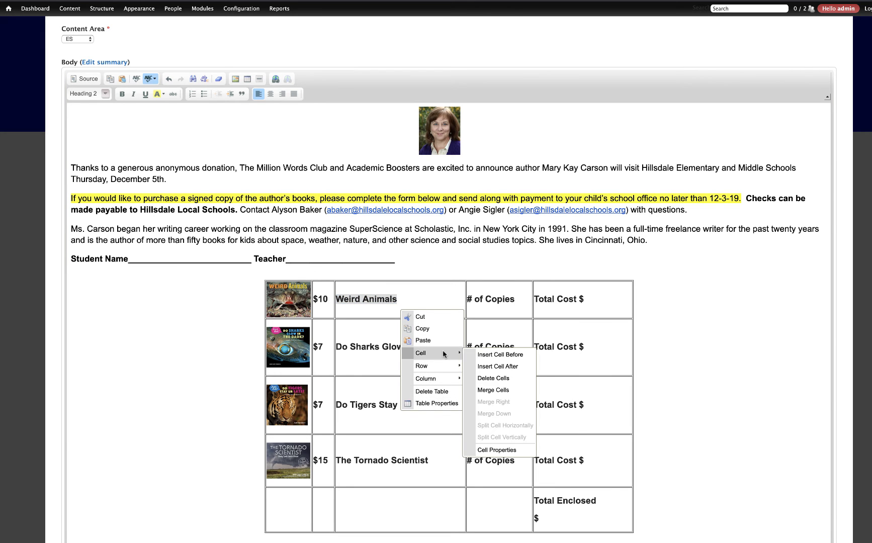
left_click(496, 450)
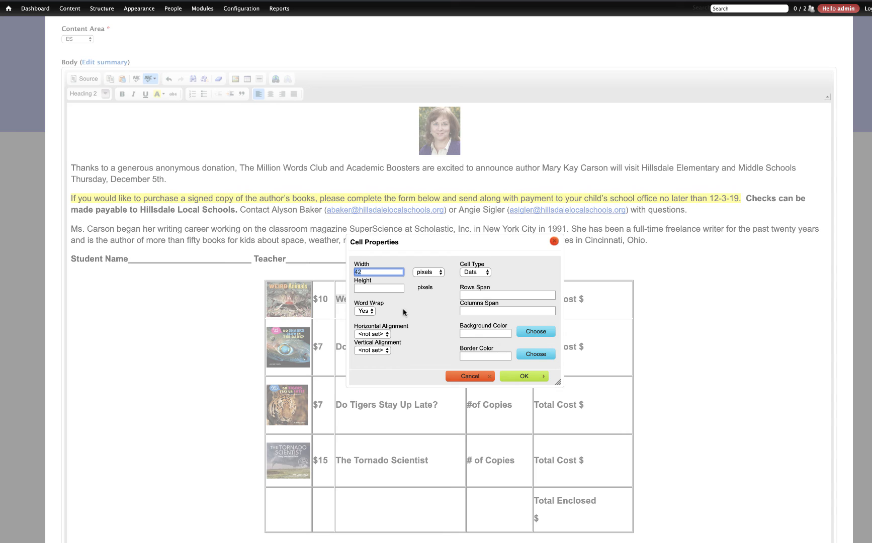
left_click(382, 353)
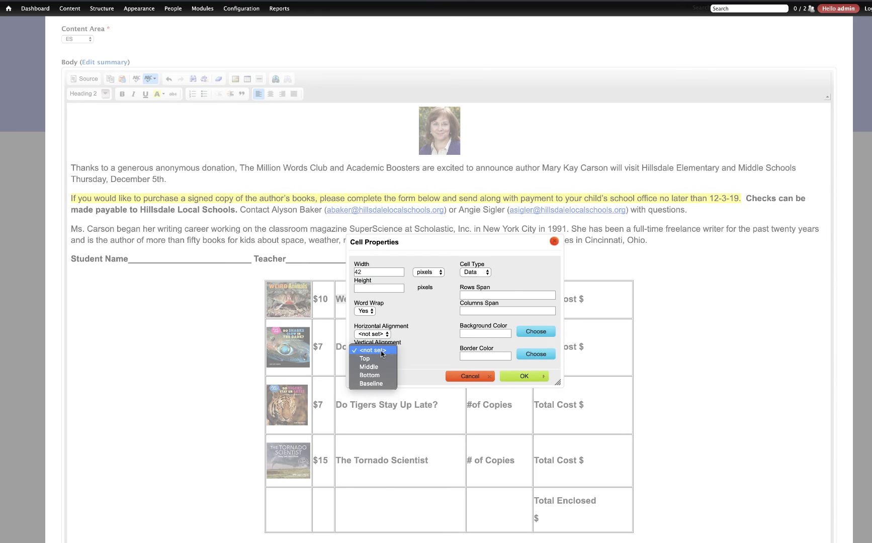
left_click(370, 358)
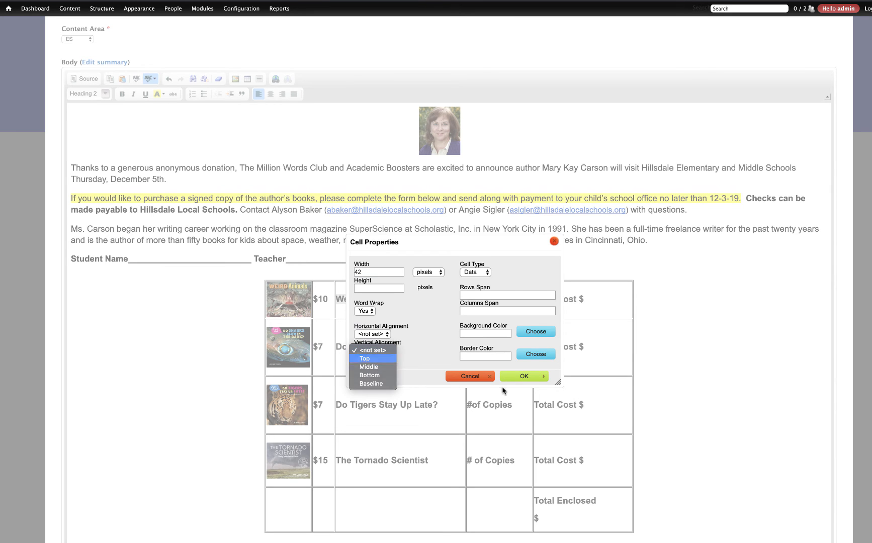
left_click(532, 375)
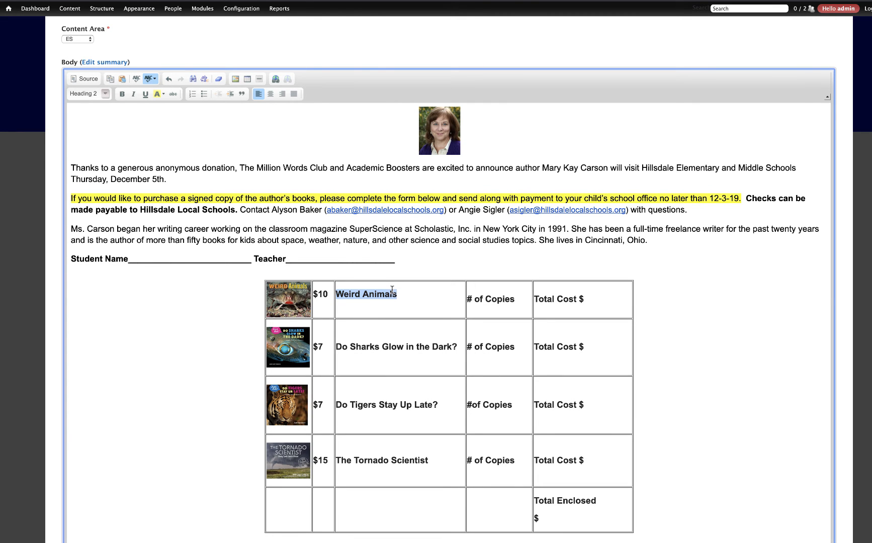
key("ctrl+z")
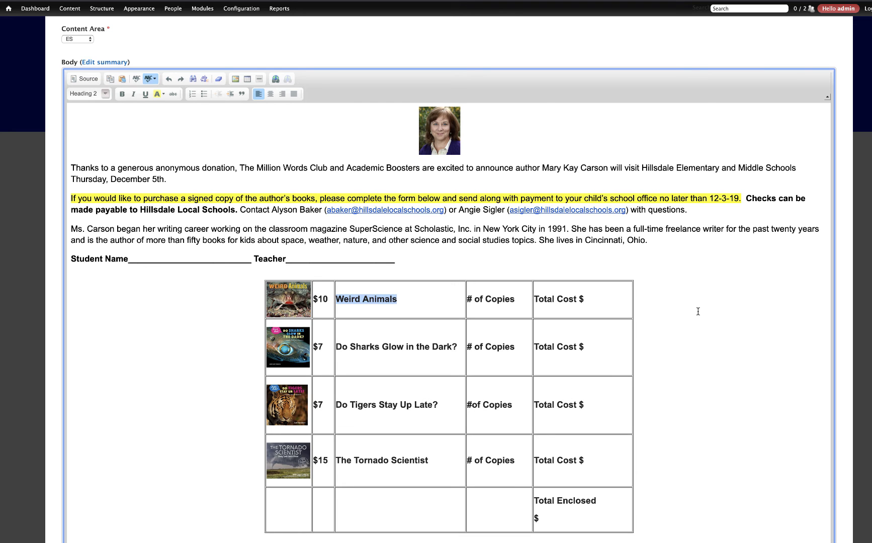
Save the news story and check the book table's layout on the published page
left_click(411, 302)
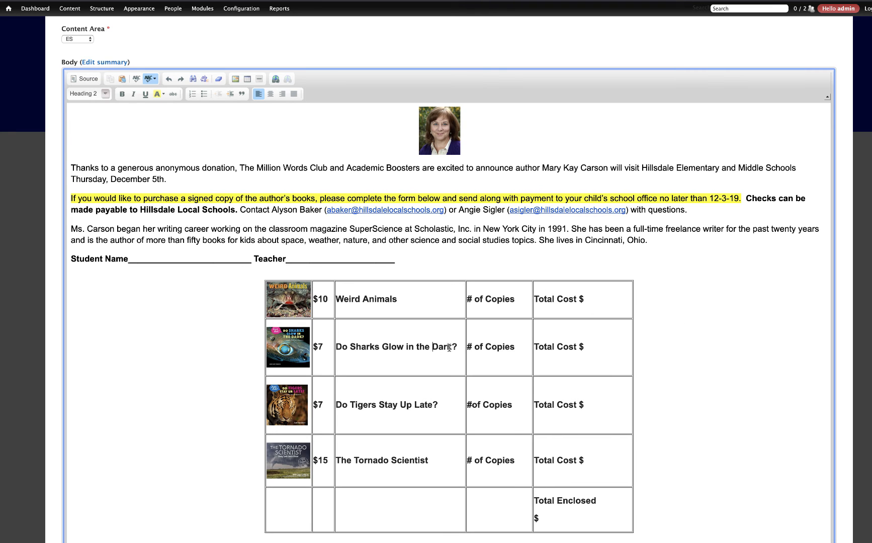
left_click_drag(432, 346, 470, 348)
scroll(738, 361, "down", 15)
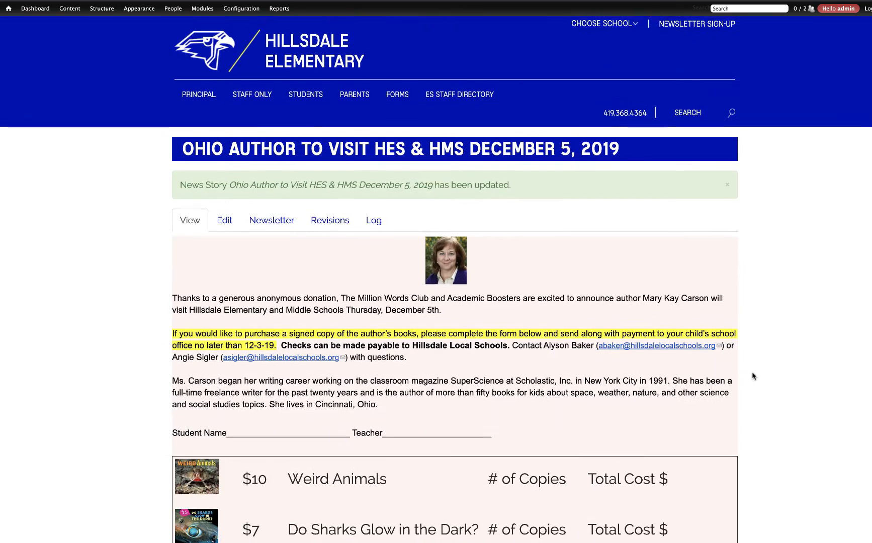
scroll(794, 377, "down", 5)
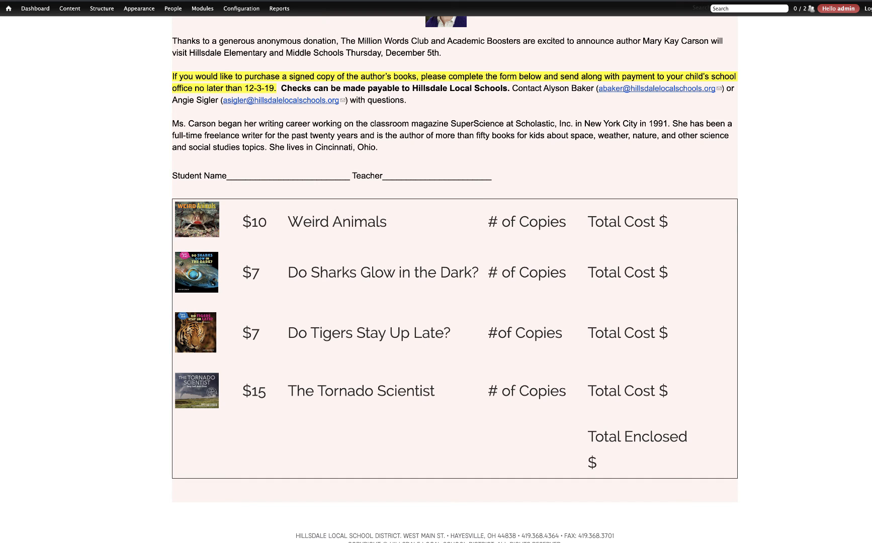
Inspect the published page in the iPhone 6/7/8 device preview and examine how the book table and name blanks wrap
right_click(79, 299)
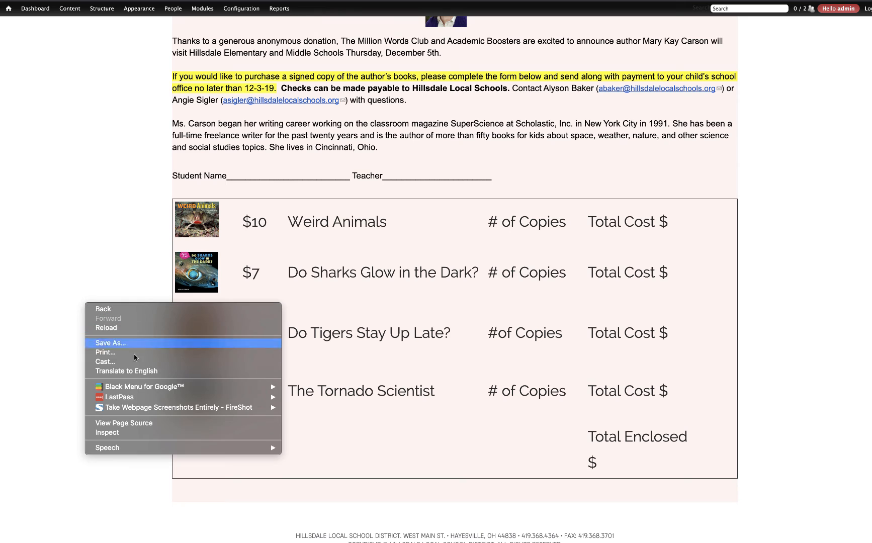
left_click(197, 432)
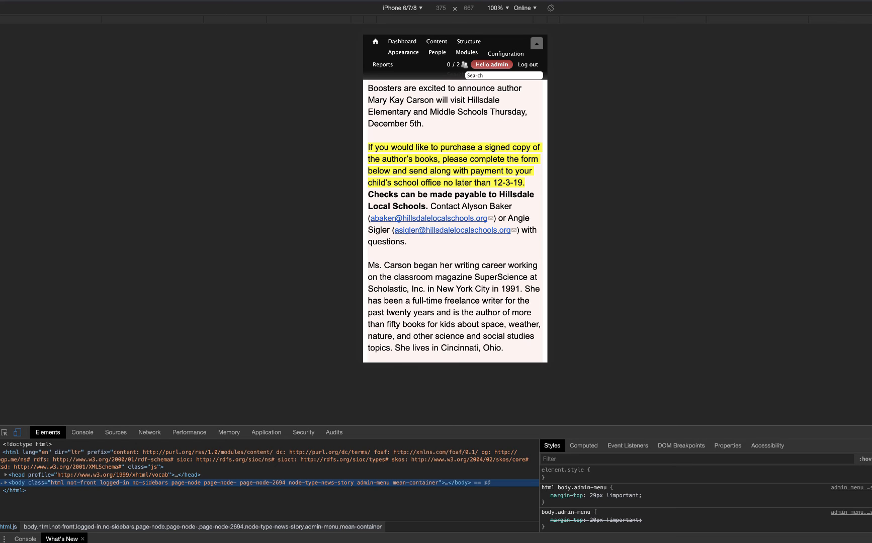
left_click(420, 9)
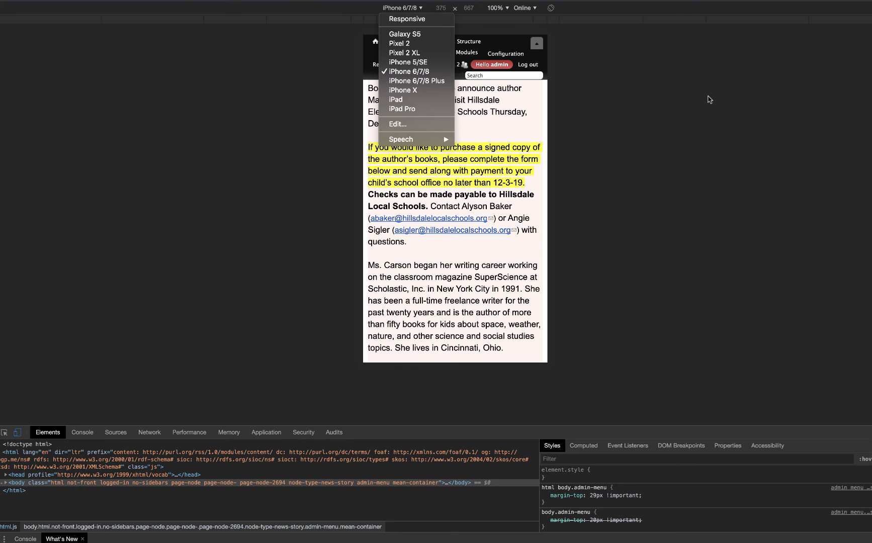
left_click(709, 99)
scroll(439, 216, "down", 10)
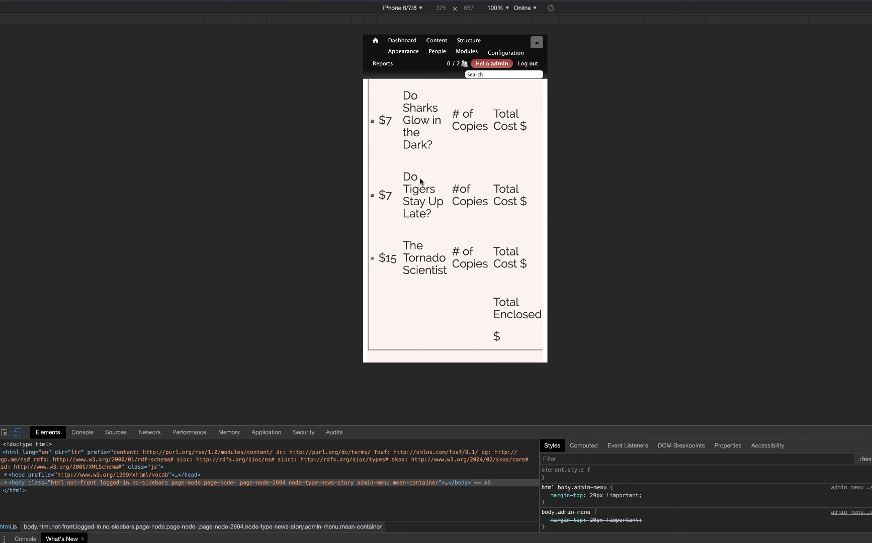
scroll(444, 163, "up", 5)
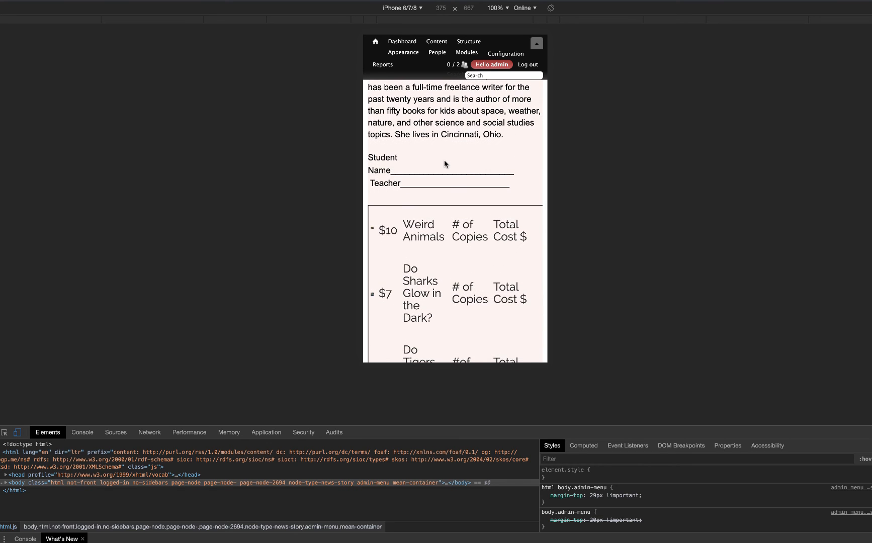
scroll(444, 164, "down", 3)
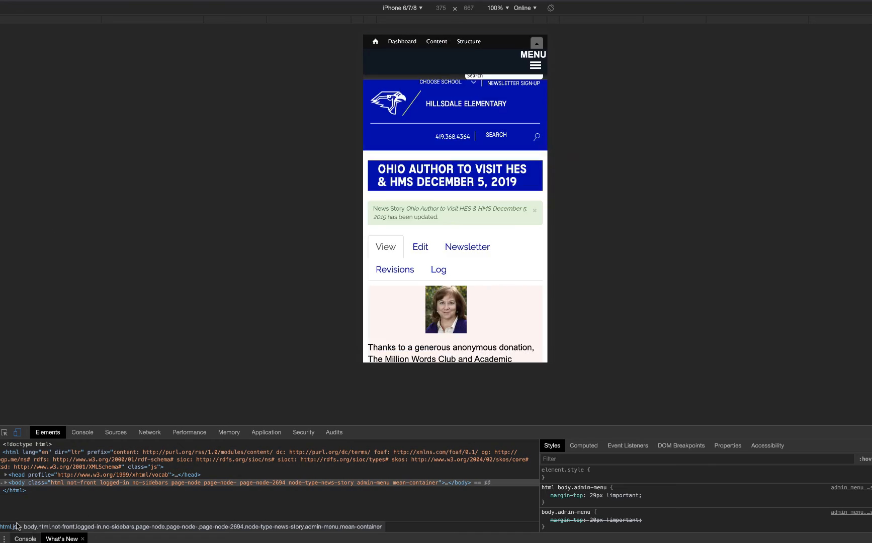
Switch back to the desktop rendering and examine the book table's rows, highlighting the Weird Animals row
left_click(17, 432)
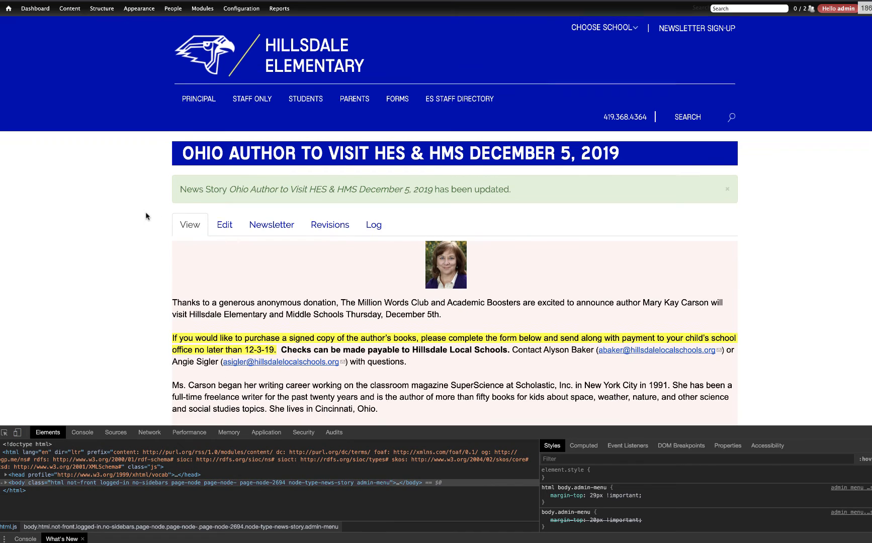
scroll(146, 217, "down", 5)
scroll(146, 217, "down", 3)
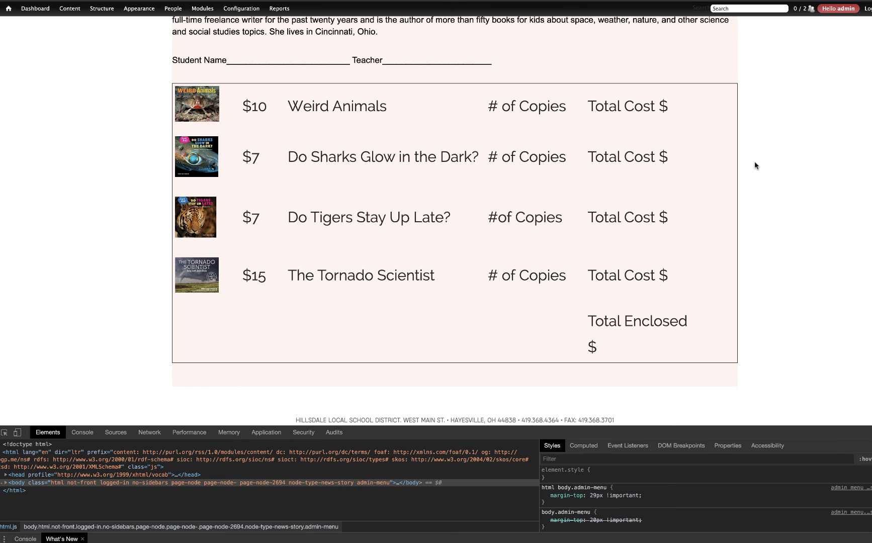
scroll(754, 162, "down", 1)
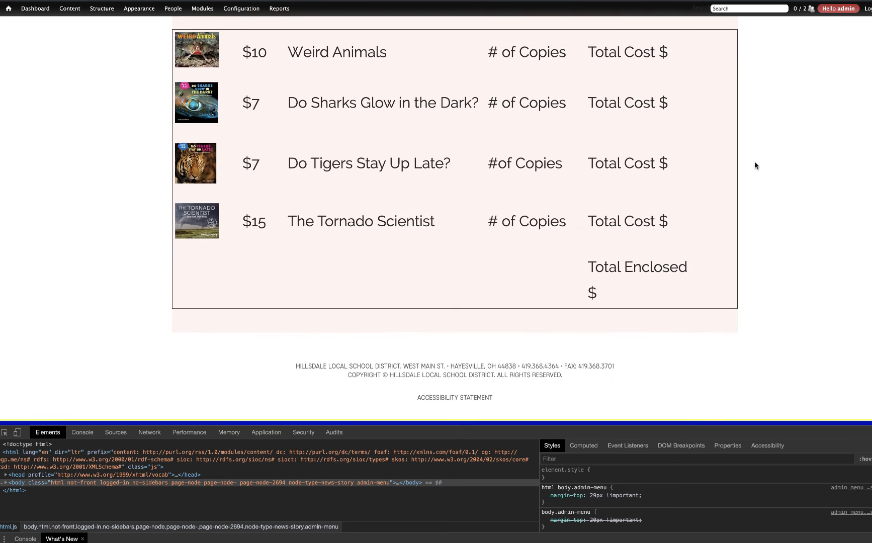
scroll(755, 162, "up", 4)
scroll(684, 165, "down", 2)
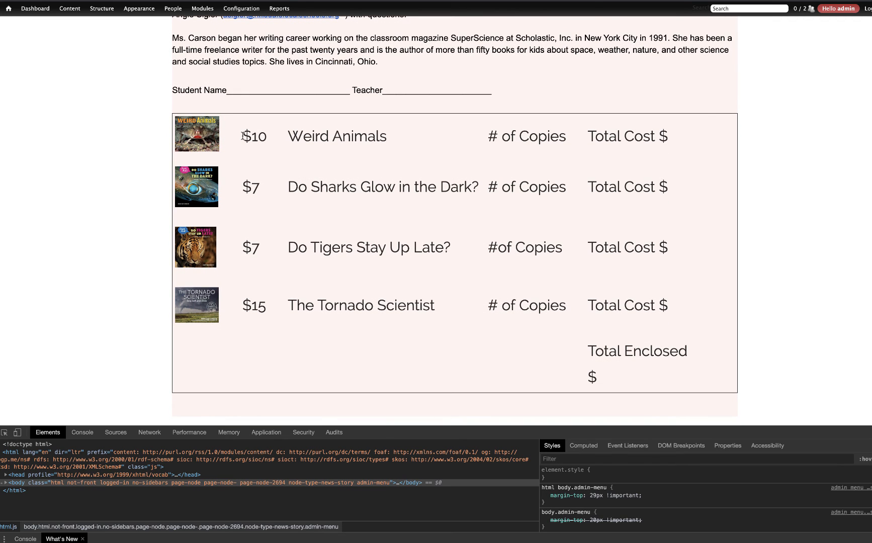
left_click_drag(236, 137, 682, 157)
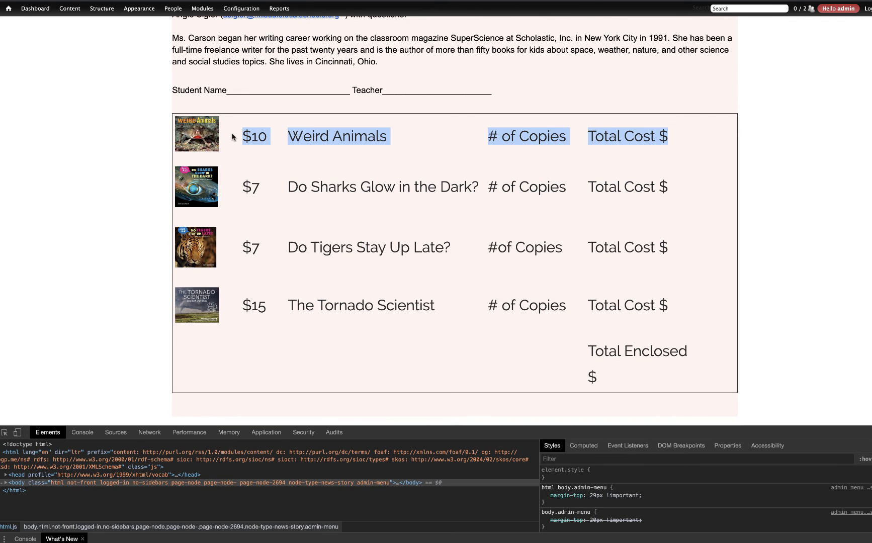
left_click(303, 150)
Reopen the news story for editing at the book table
scroll(308, 144, "up", 7)
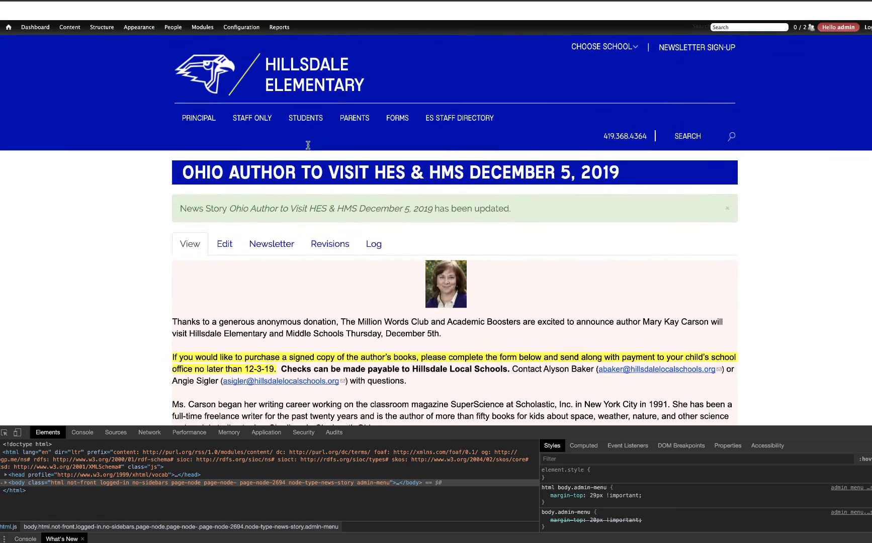
left_click(231, 227)
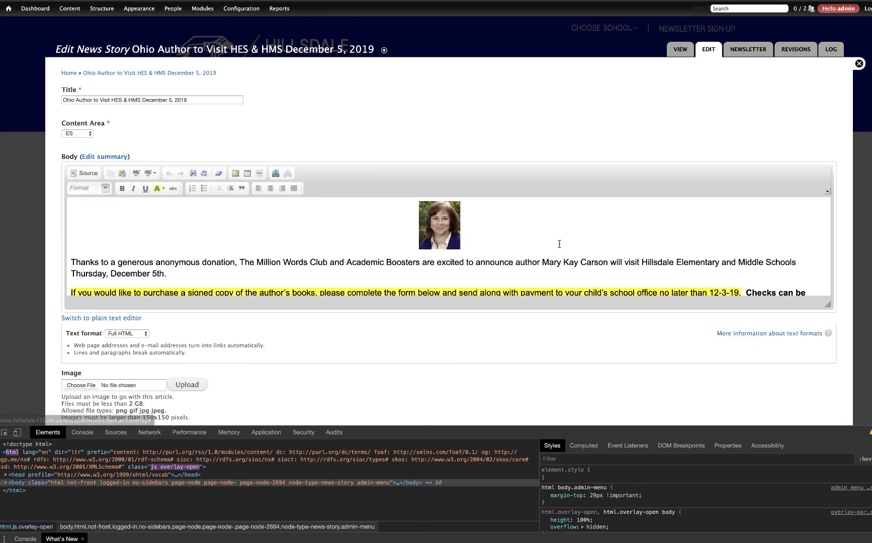
scroll(559, 242, "down", 5)
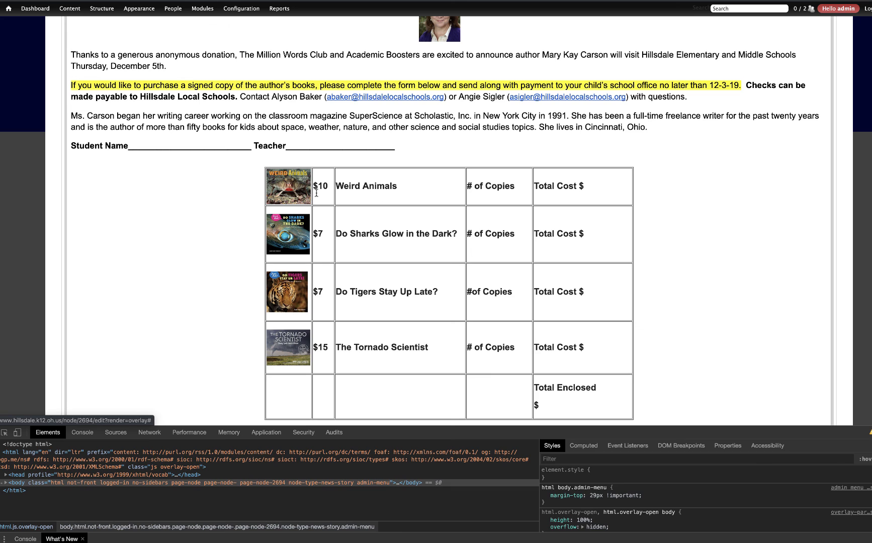
Try deleting the Weird Animals cover image from the book table, and undo the deletion
left_click(301, 193)
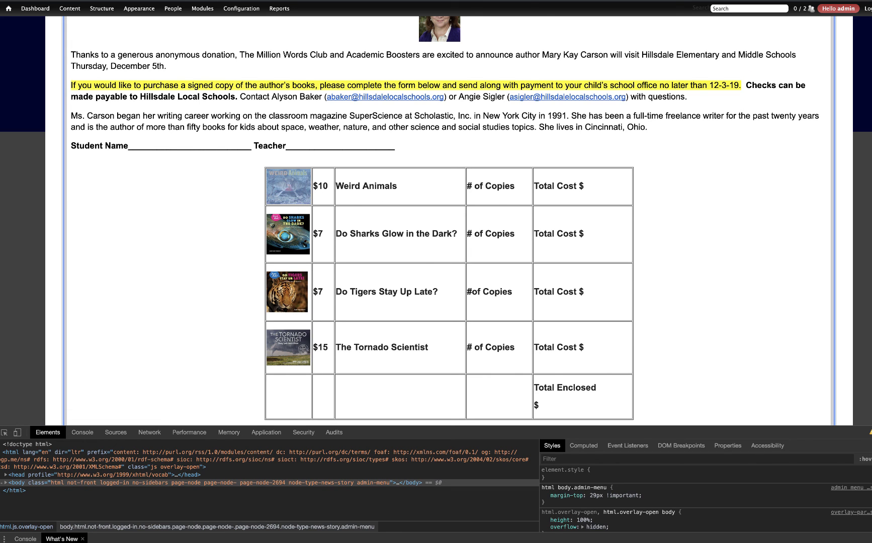
key("BackSpace")
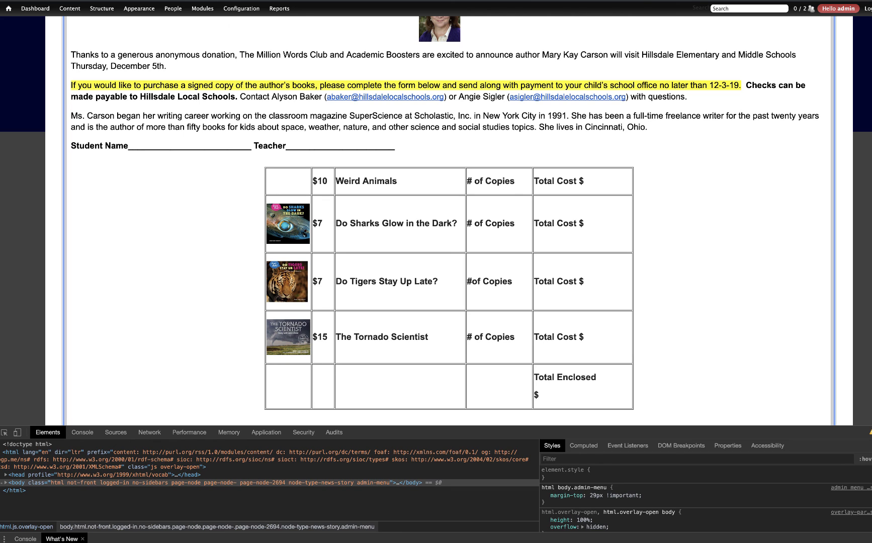
key("ctrl+z")
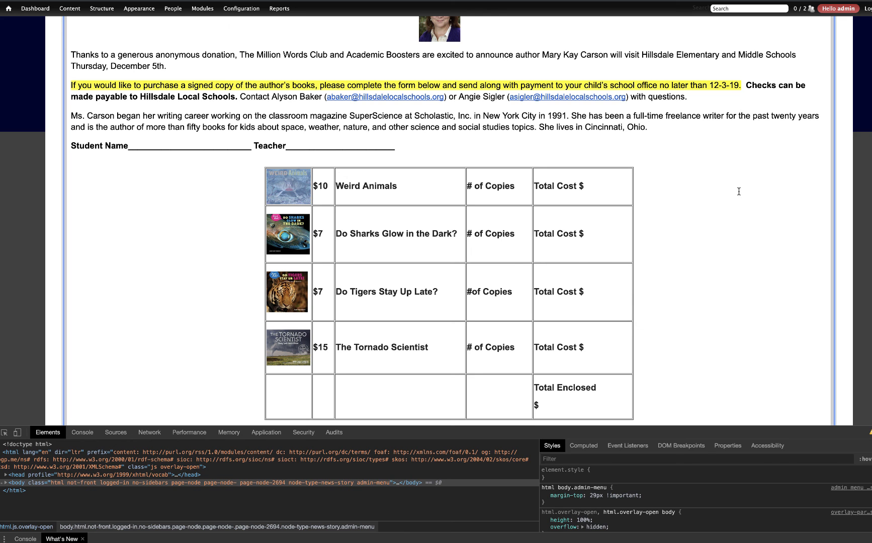
scroll(702, 194, "down", 1)
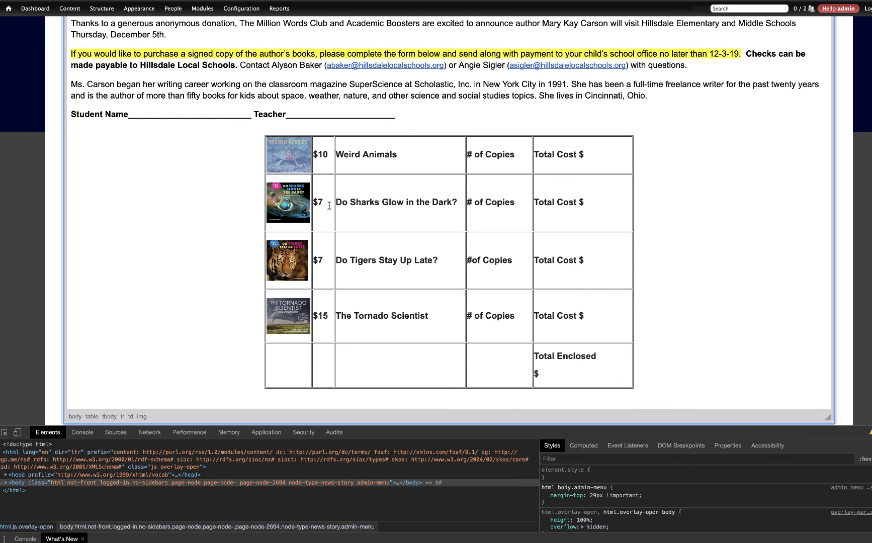
left_click(330, 232)
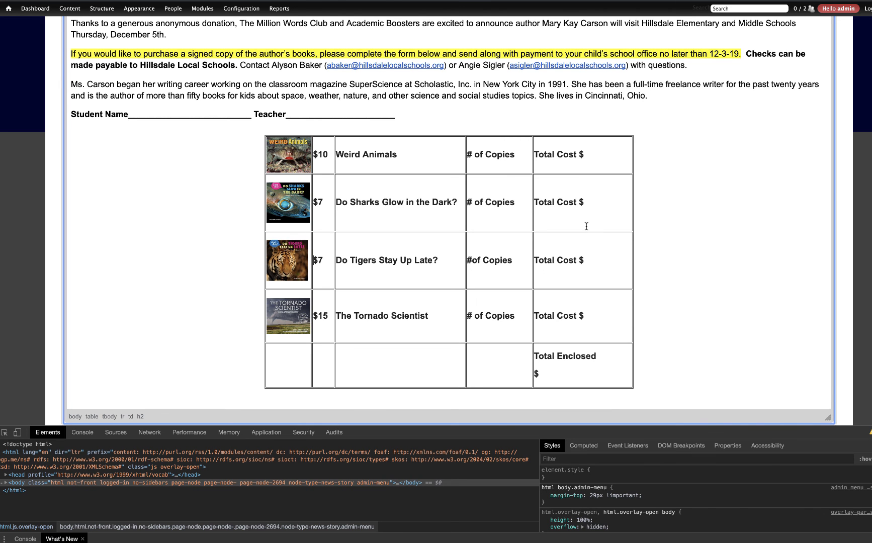
scroll(587, 226, "down", 2)
left_click(502, 262)
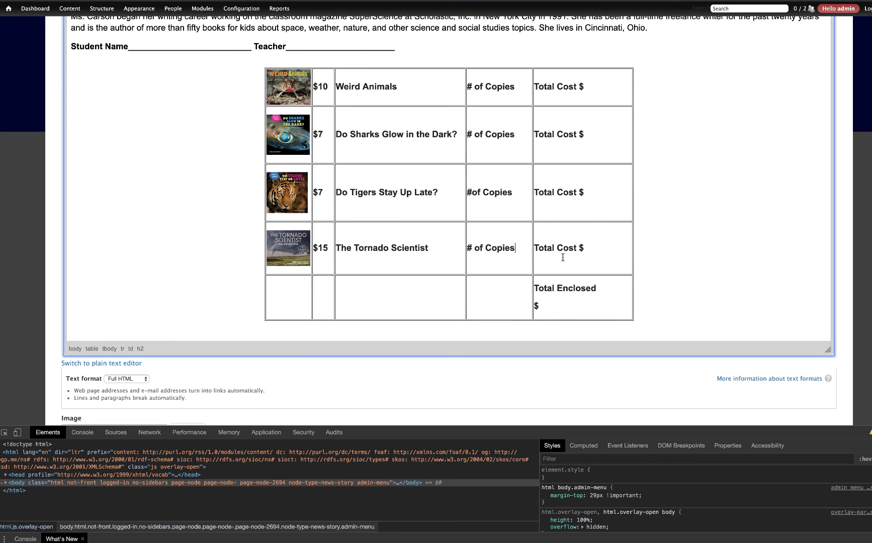
left_click(563, 257)
left_click(509, 191)
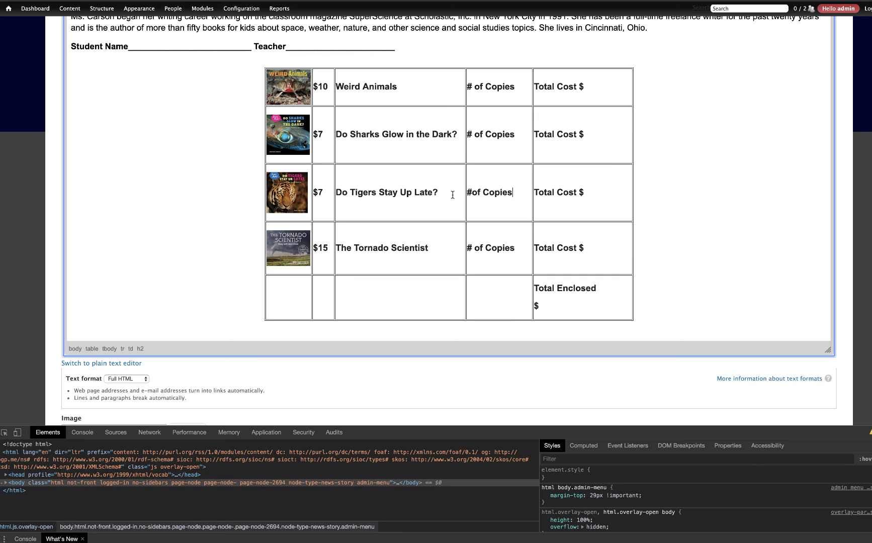
left_click(441, 192)
Review the book table's properties, accept them as they are, and save the news story
right_click(412, 94)
left_click(429, 170)
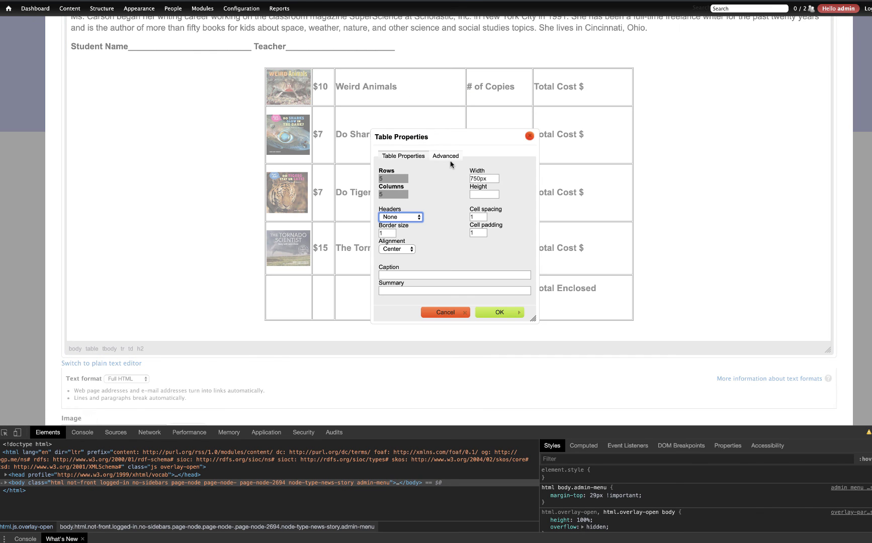
left_click(497, 312)
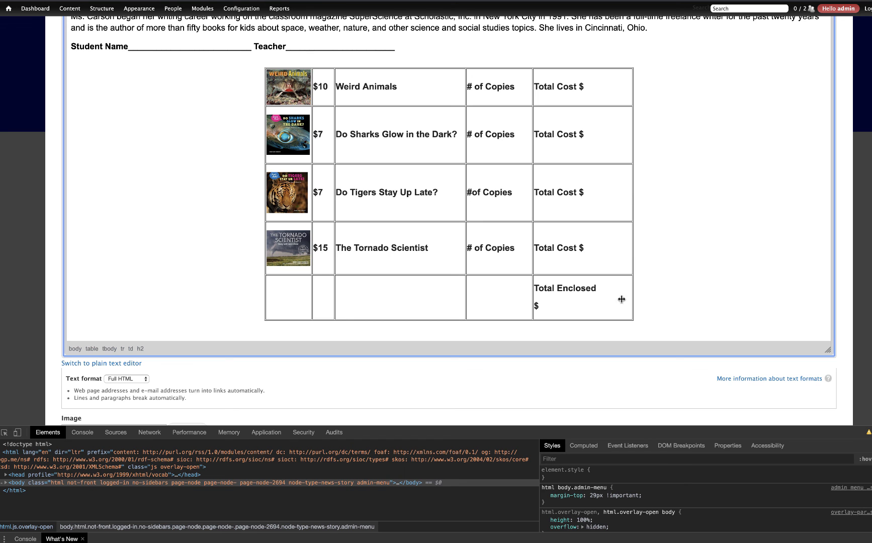
scroll(635, 300, "down", 10)
left_click(82, 394)
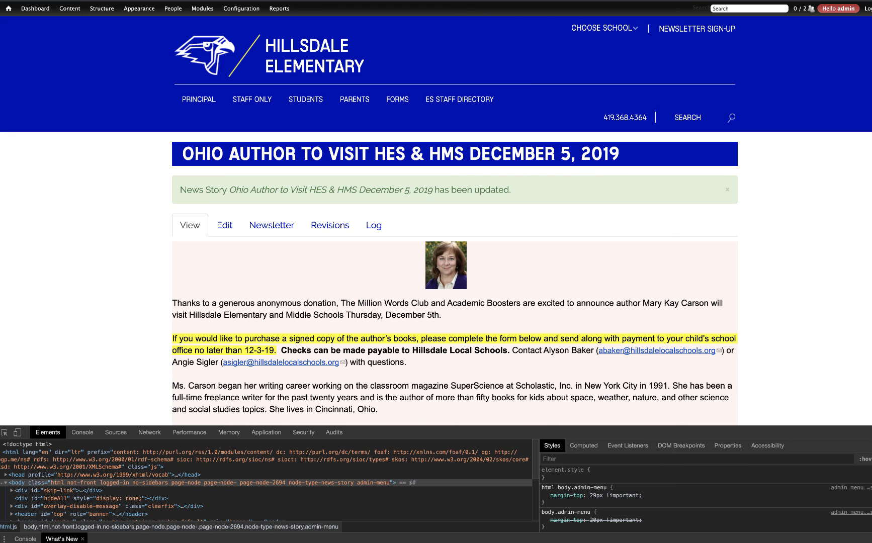
right_click(447, 542)
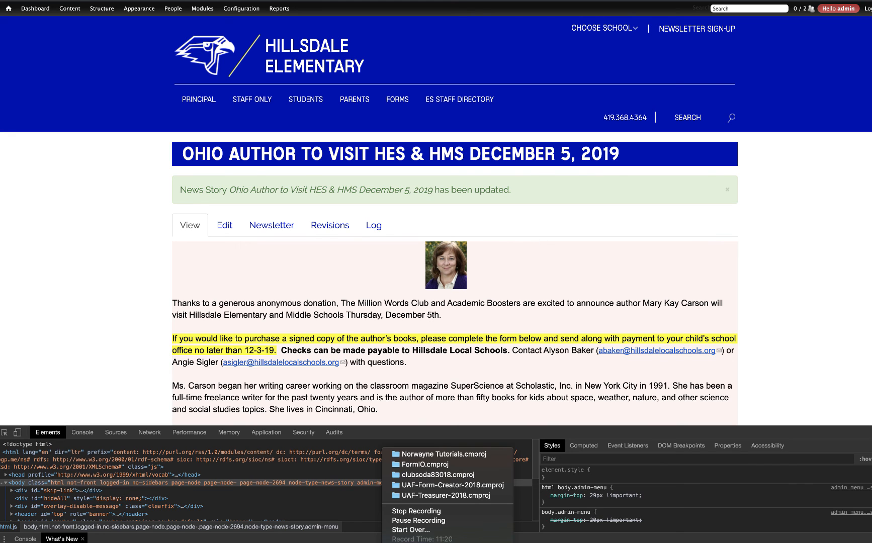